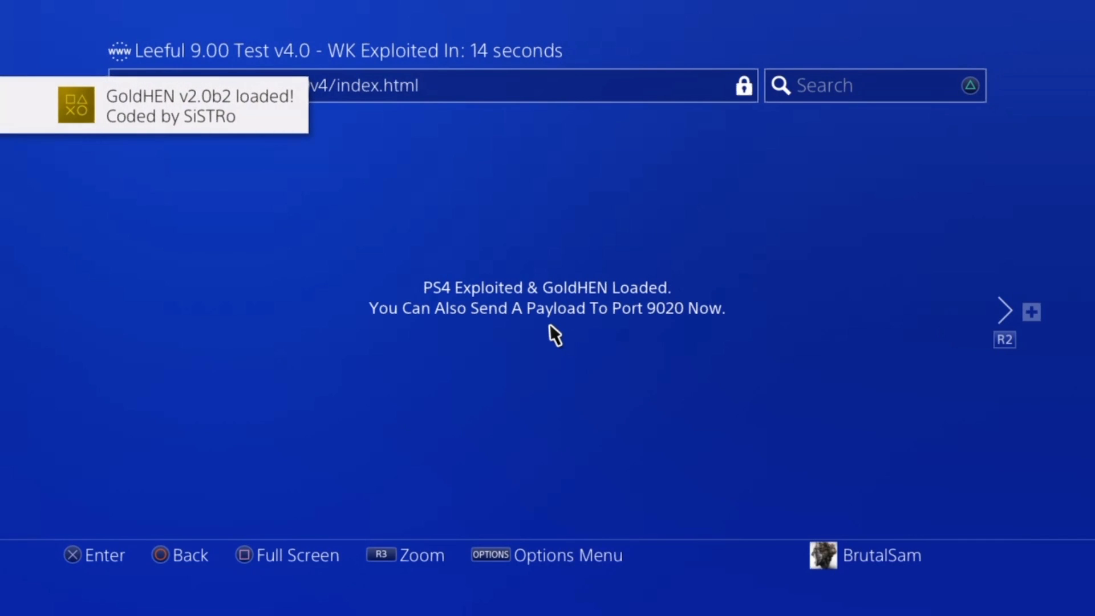
Leave the browser for the home screen and open Apollo Save Tool from the Tools folder.
key("super")
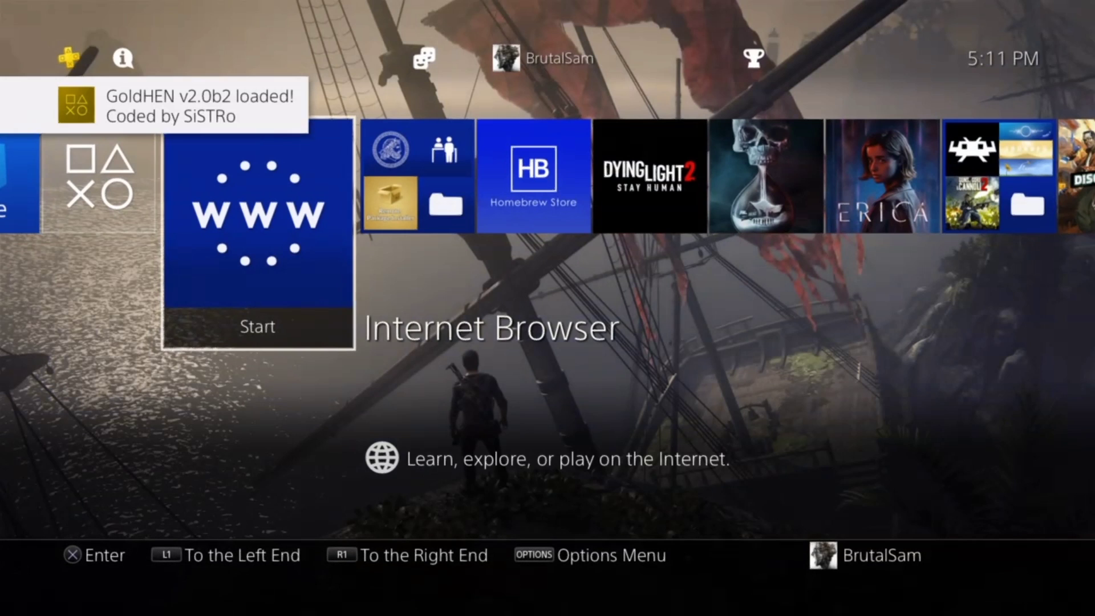
key("Right")
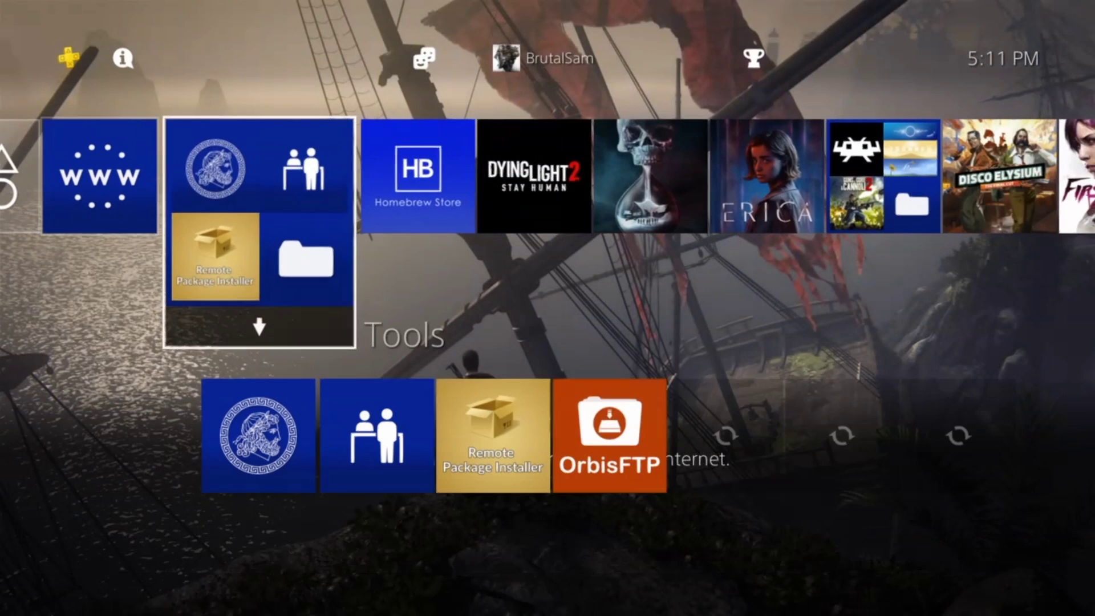
key("Return")
key("Return")
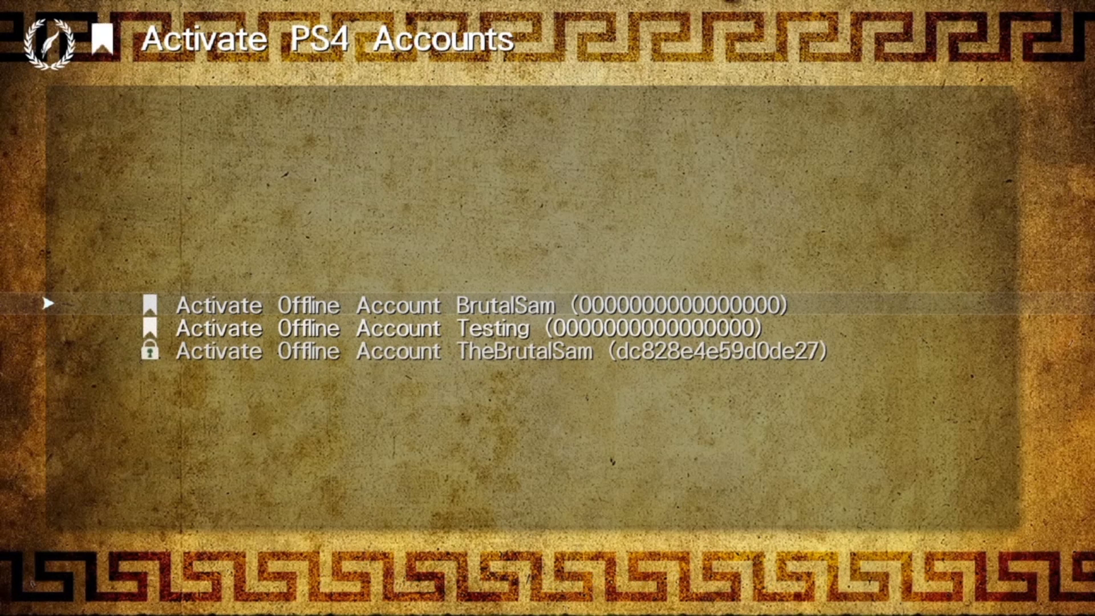
Activate the Testing offline account under Activate PS4 Accounts and restart the PS4.
key("Down")
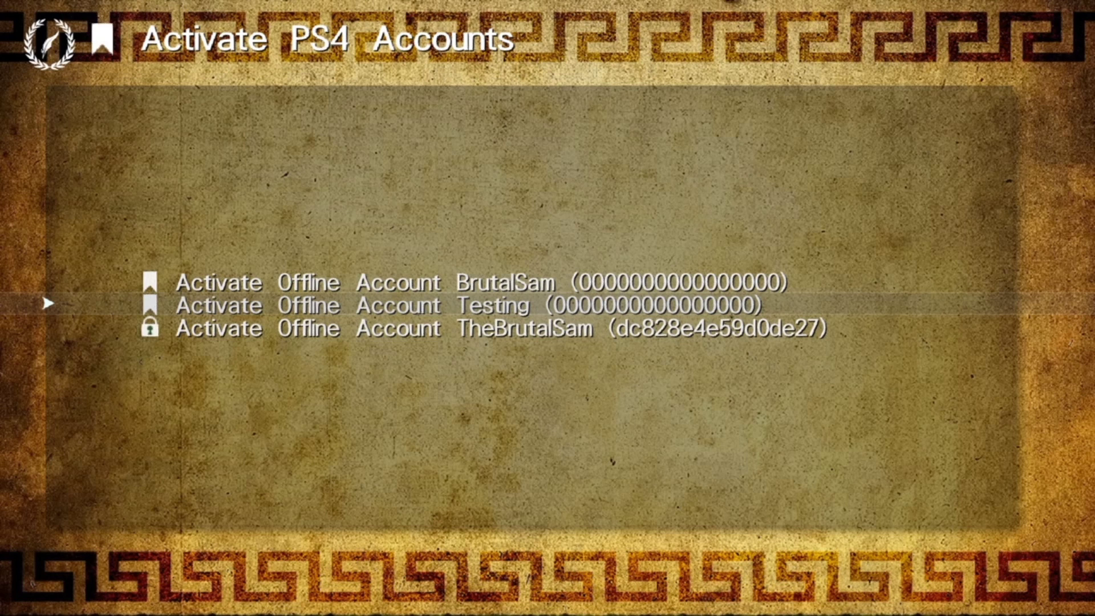
key("Return")
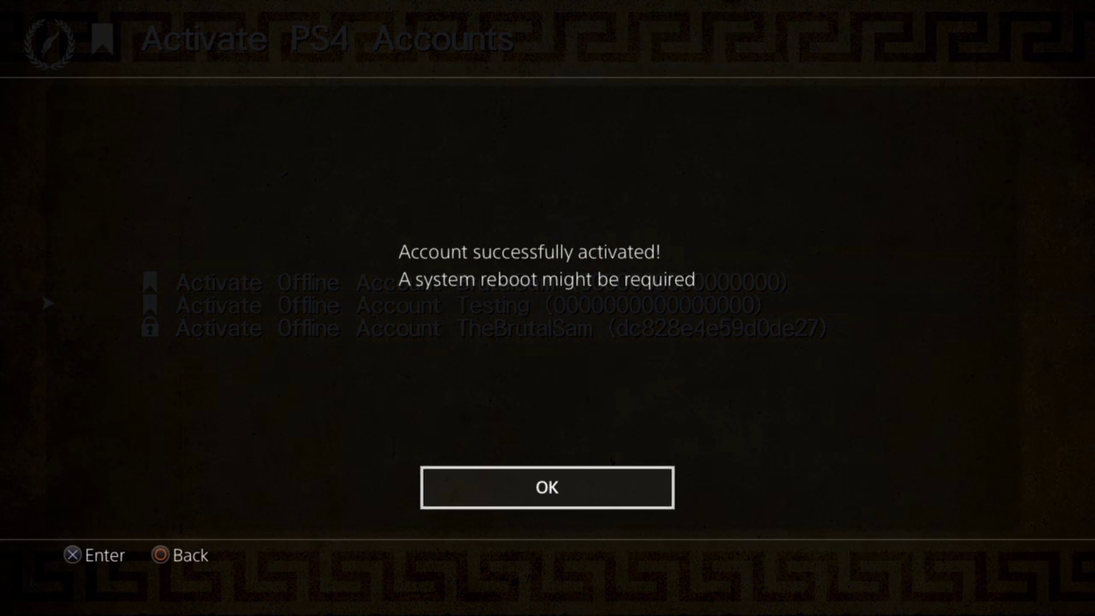
key("Return")
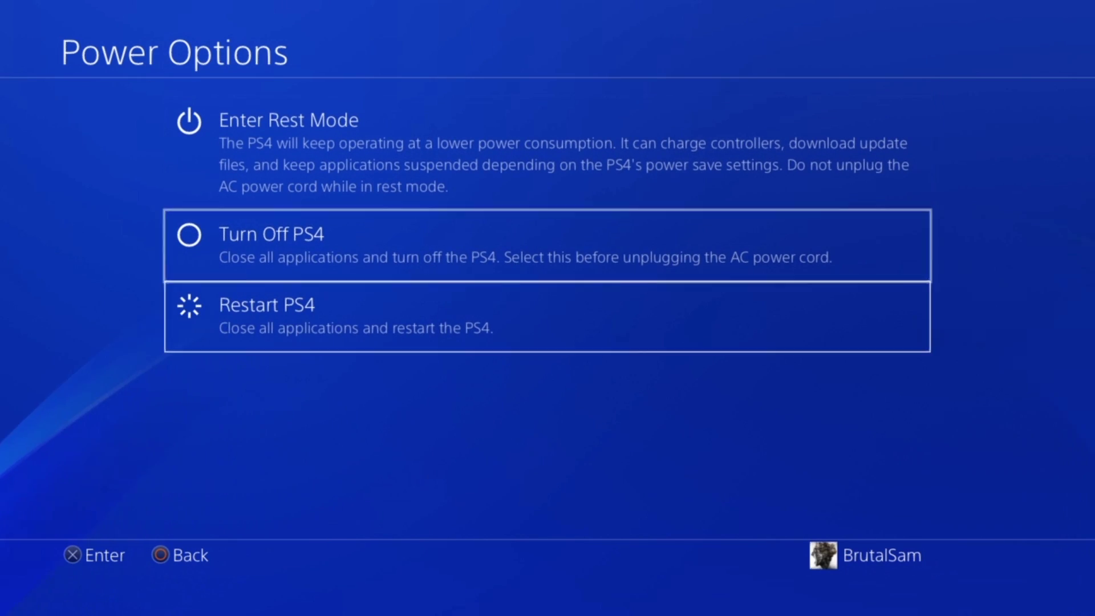
key("Down")
key("Return")
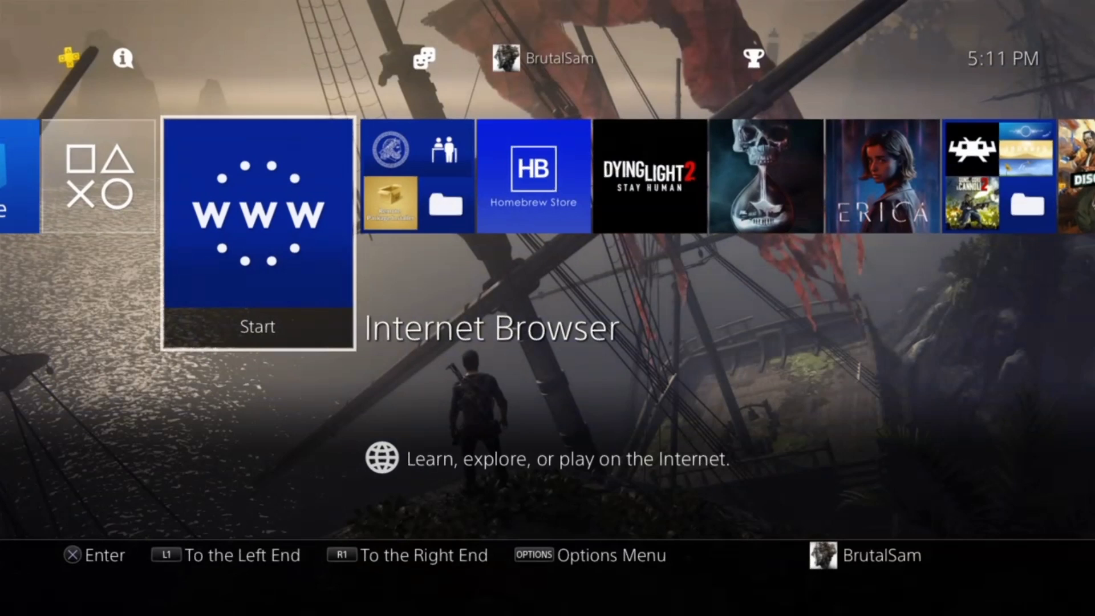
Reopen Apollo Save Tool and look up the Testing account's ID in the account activation list.
key("Right")
key("Return")
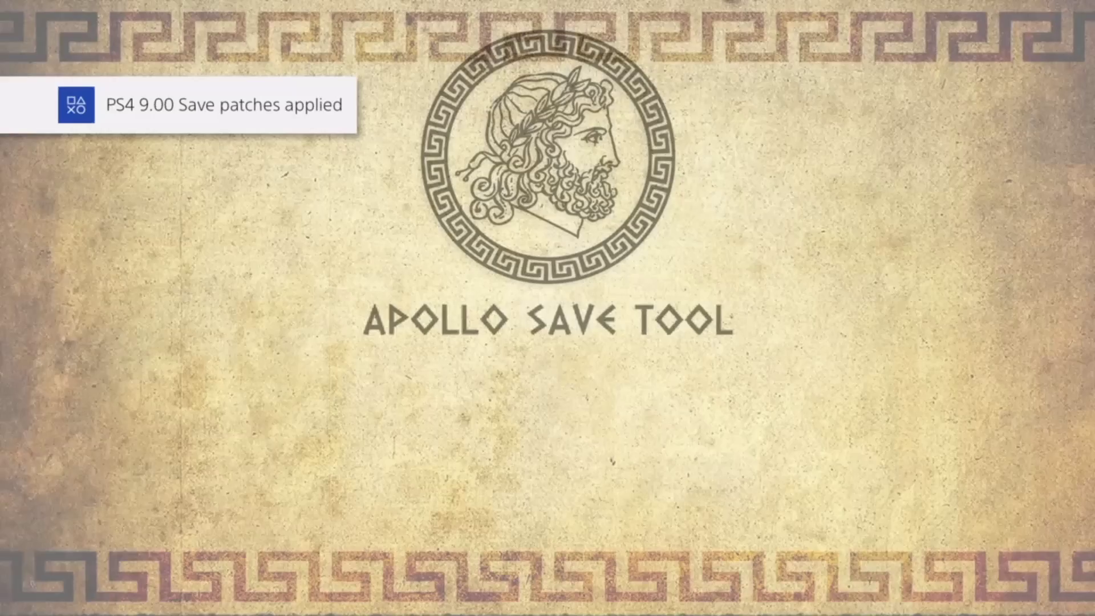
key("Right")
key("Right")
key("Right")
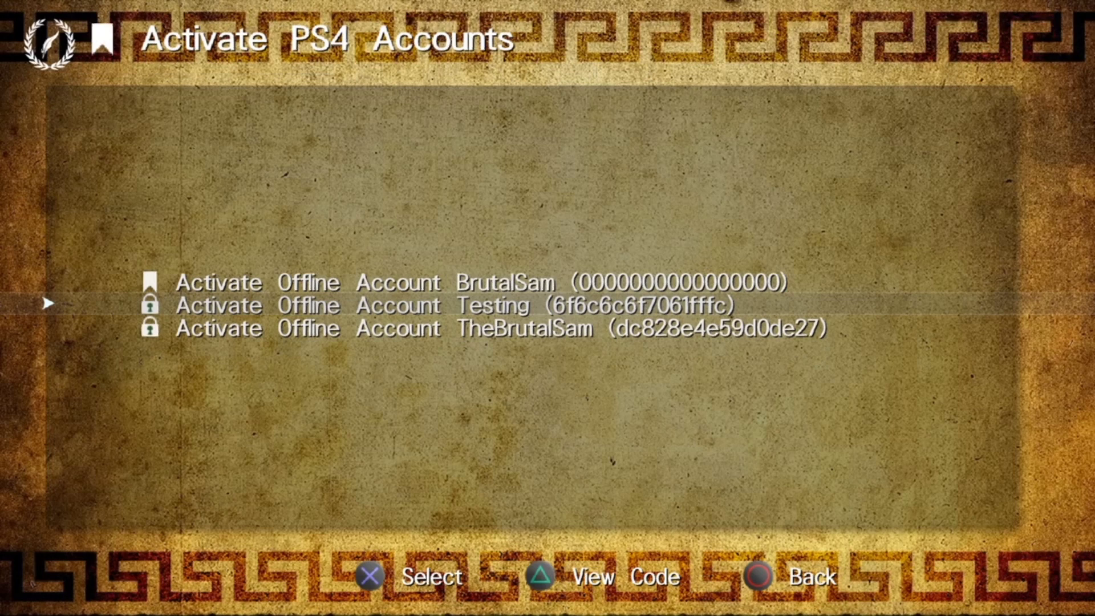
Switch to the Base64.Guru Hex to Base64 converter, convert the Testing account's hex ID, and copy the Base64 result.
key("super")
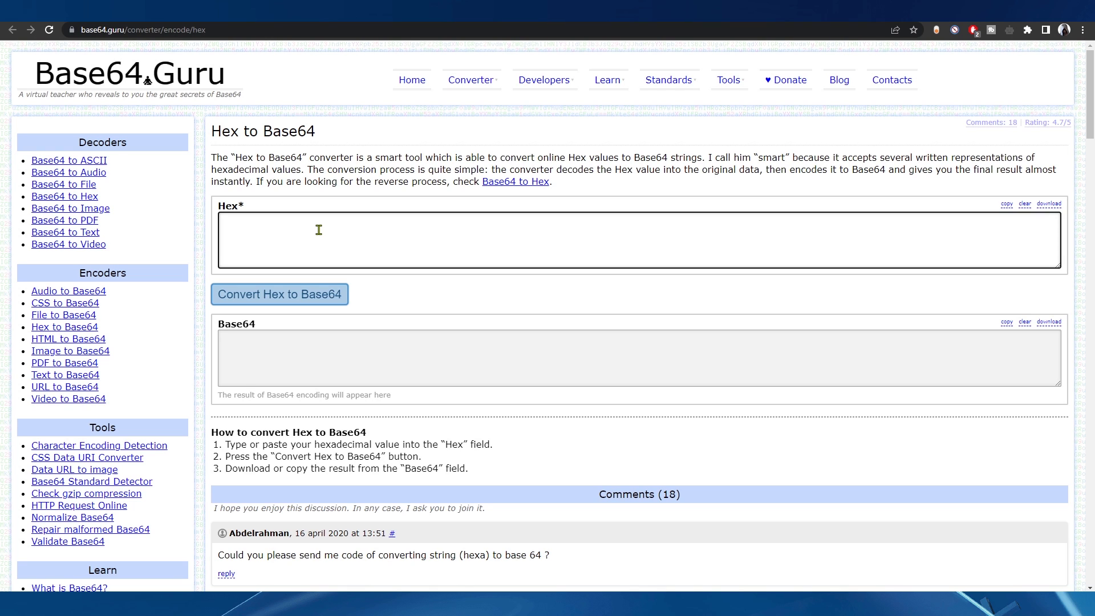
right_click(318, 228)
left_click(363, 318)
left_click(307, 303)
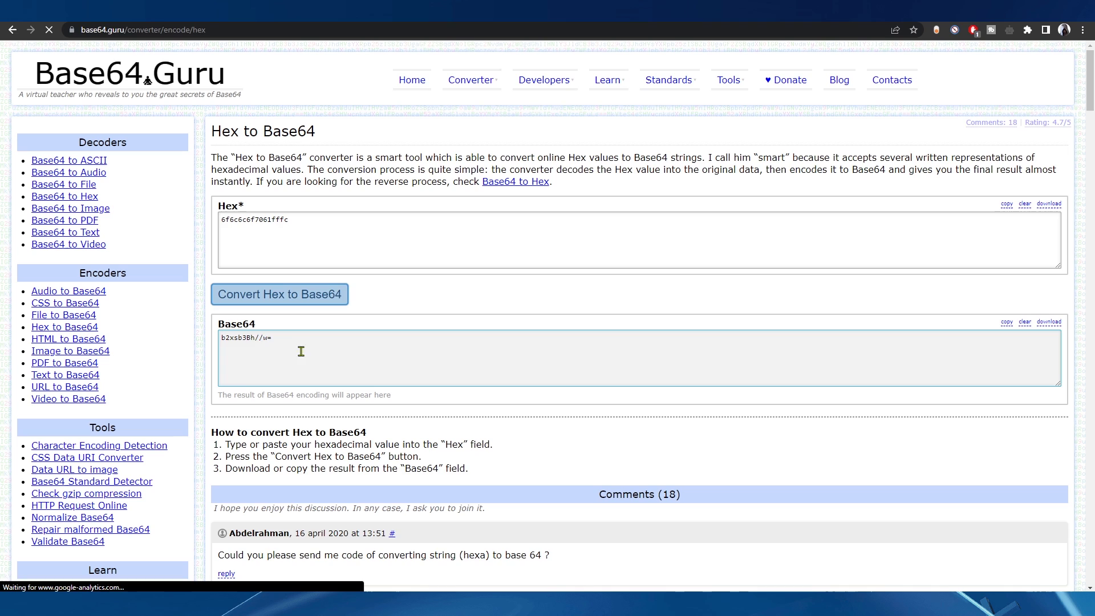
triple_click(261, 339)
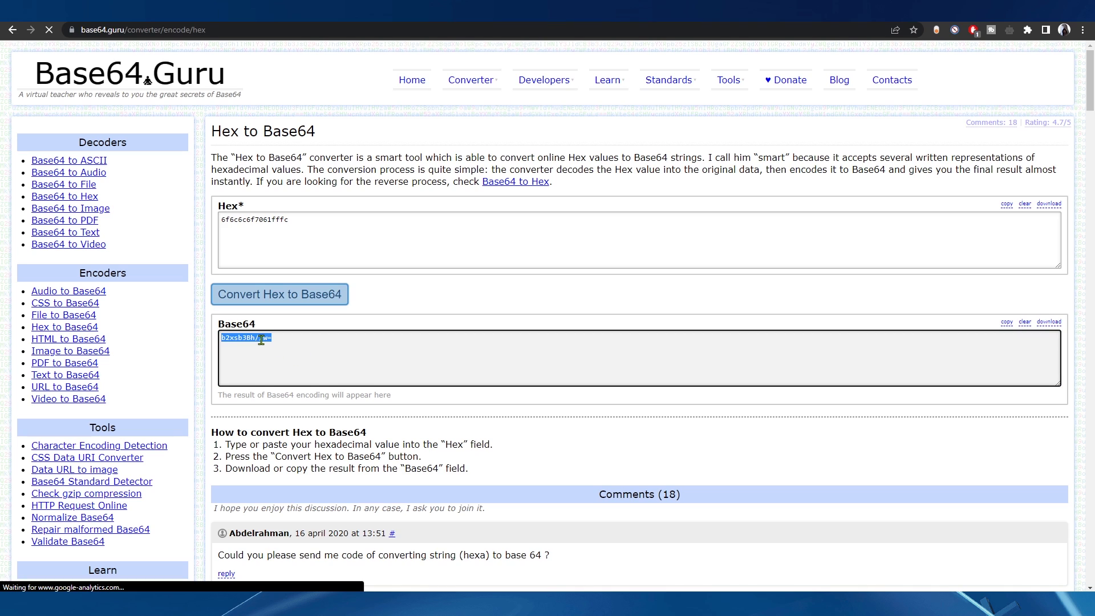
right_click(261, 339)
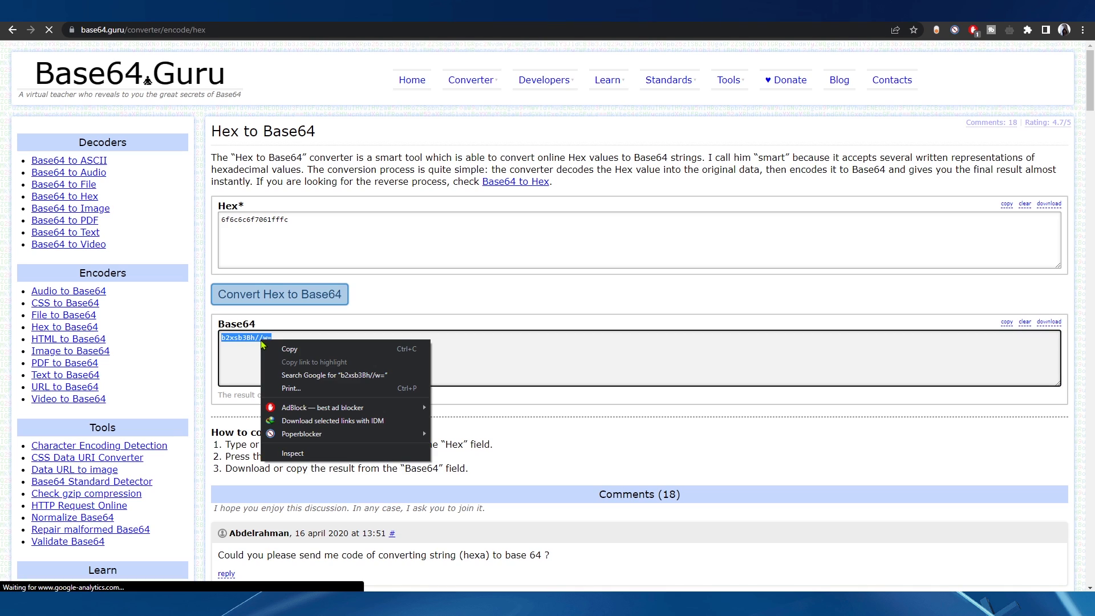
left_click(302, 350)
left_click(331, 349)
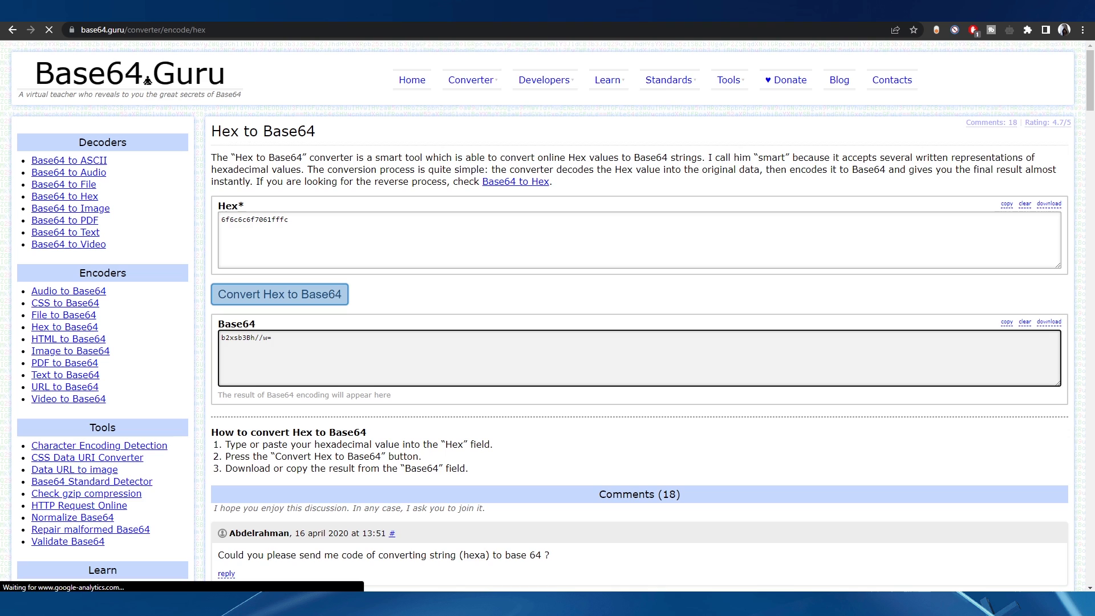
Launch Chiaki and add a manual console with host 192.168.1.15, set to register on first connection.
key("super+d")
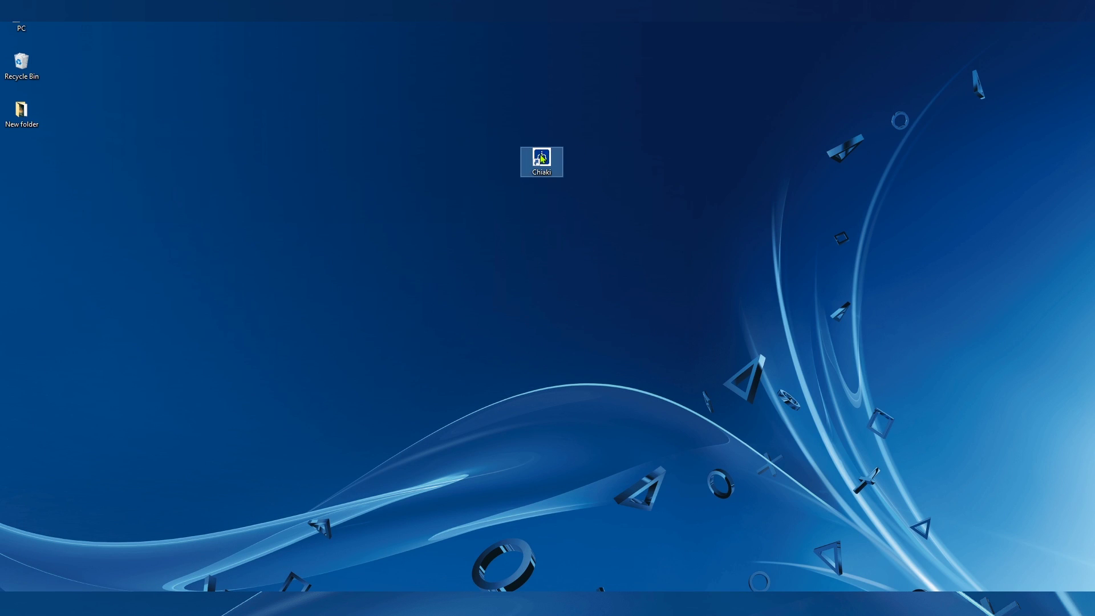
double_click(541, 159)
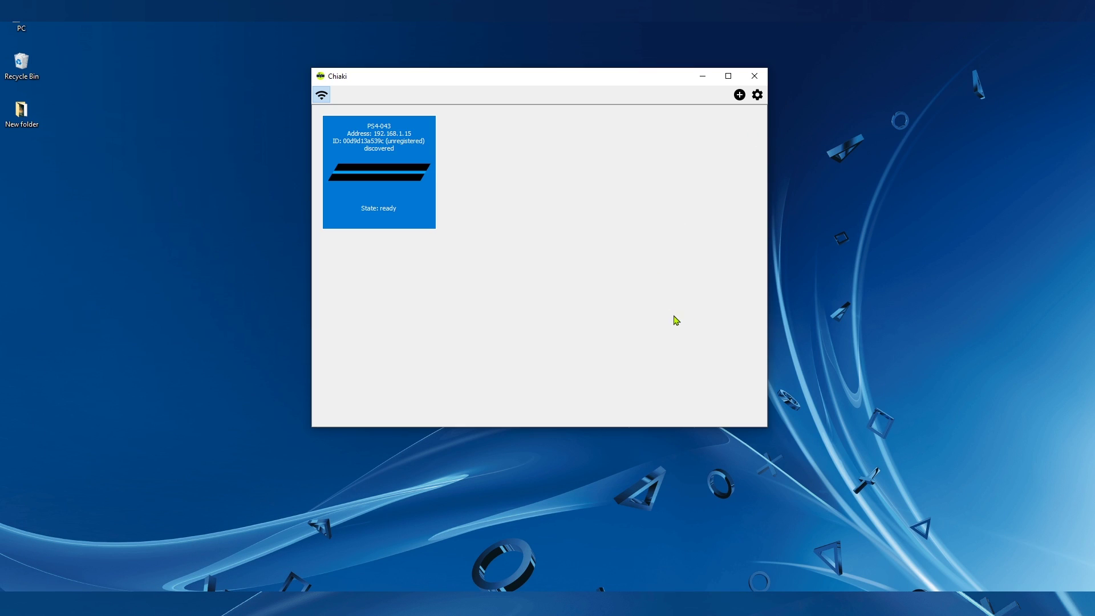
left_click(739, 96)
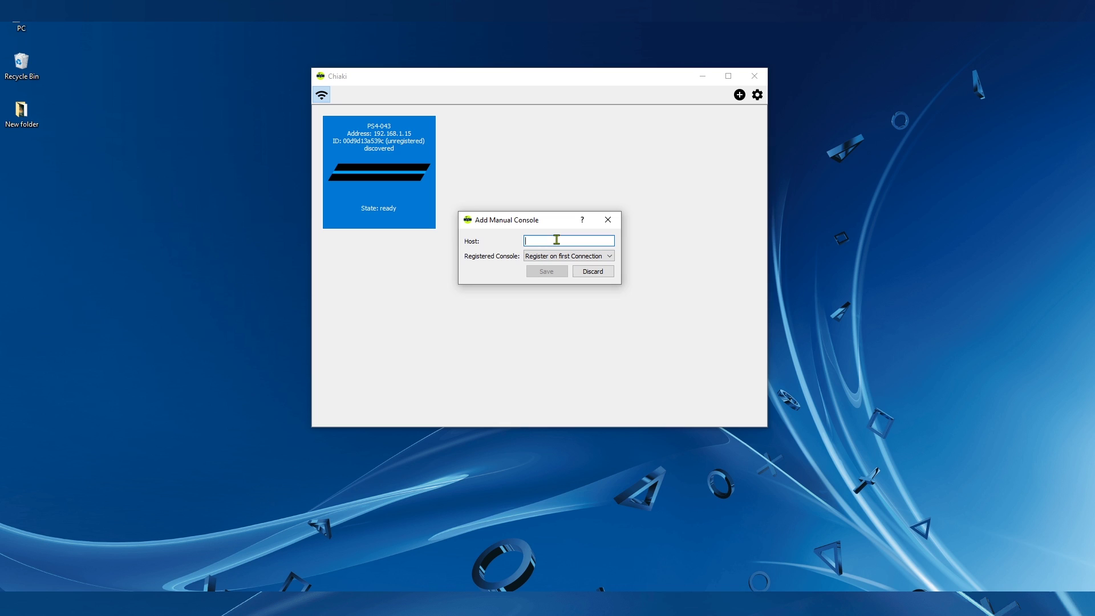
type("192")
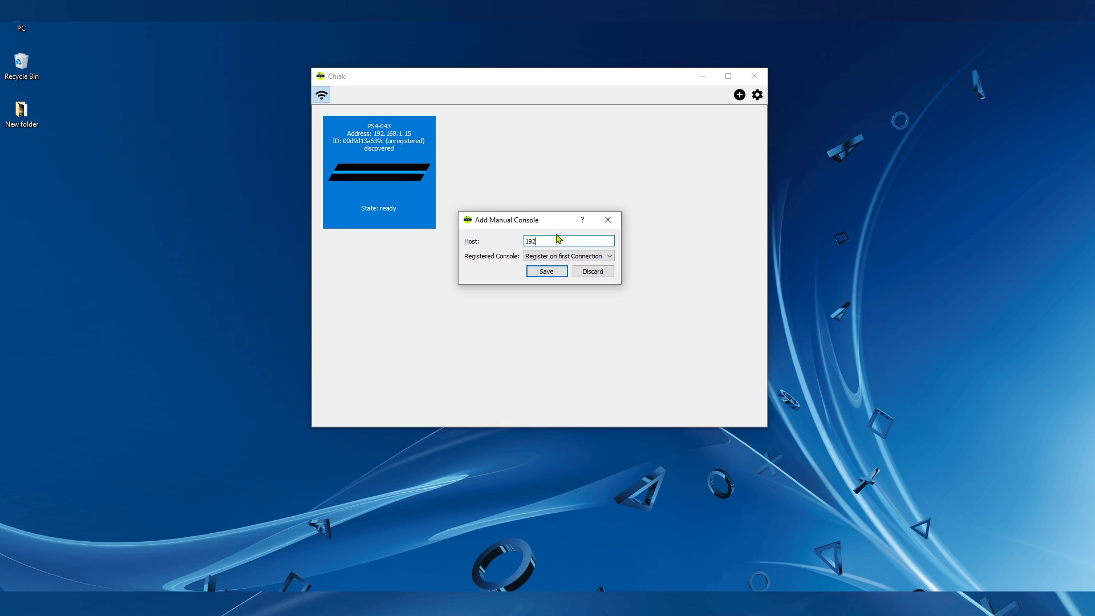
type(".168.1.15")
left_click(548, 272)
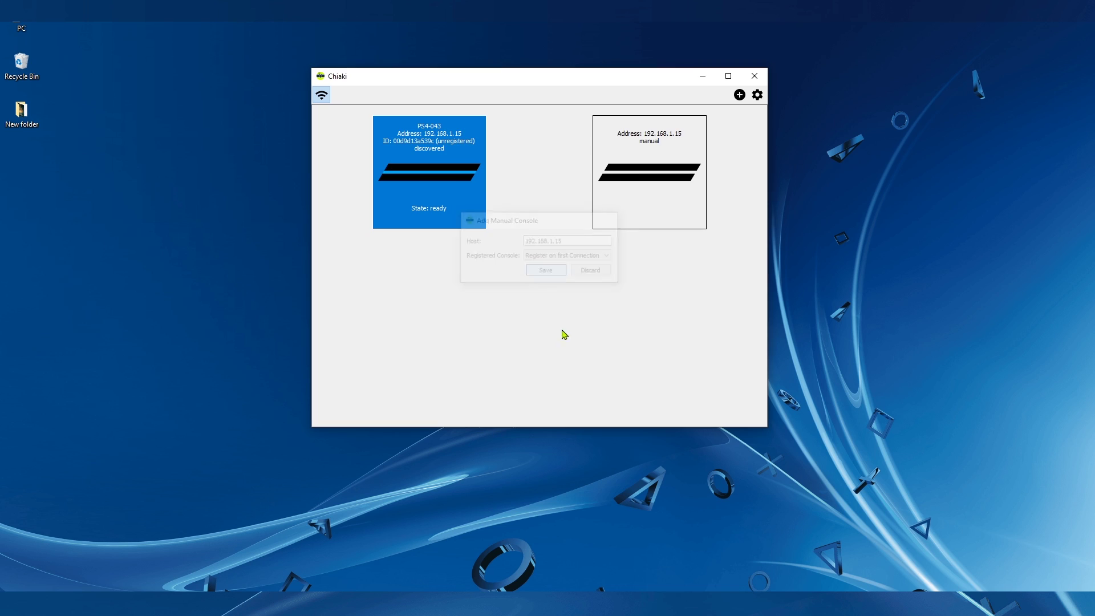
Start registering the discovered PS4-043 console with Broadcast enabled, PS4 Firmware >= 8.0 selected, and the Base64 PSN Account-ID pasted in.
left_click(649, 194)
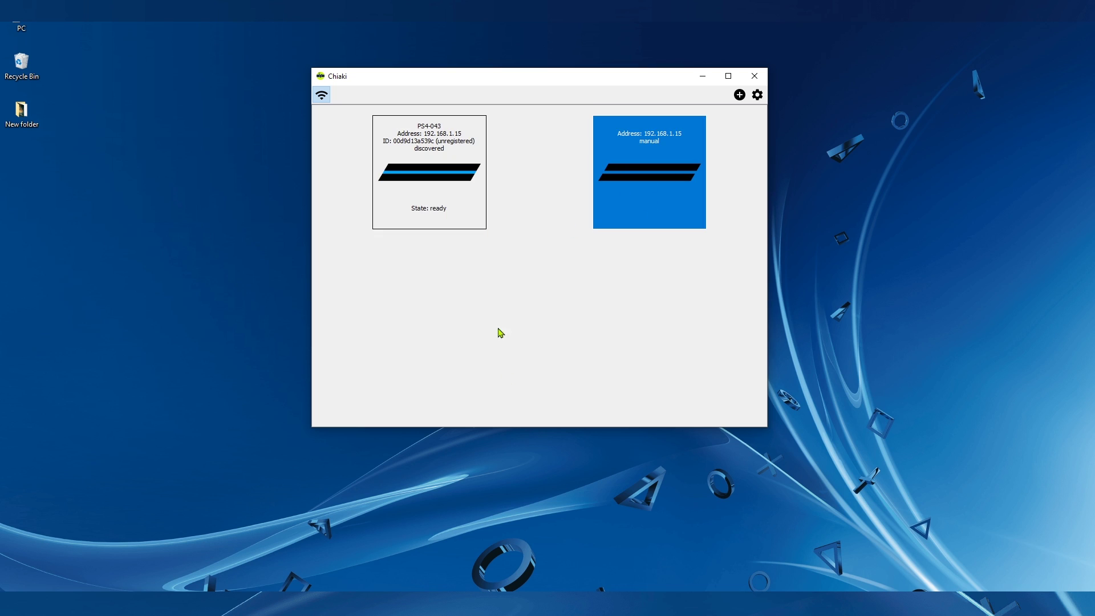
left_click(451, 214)
double_click(439, 203)
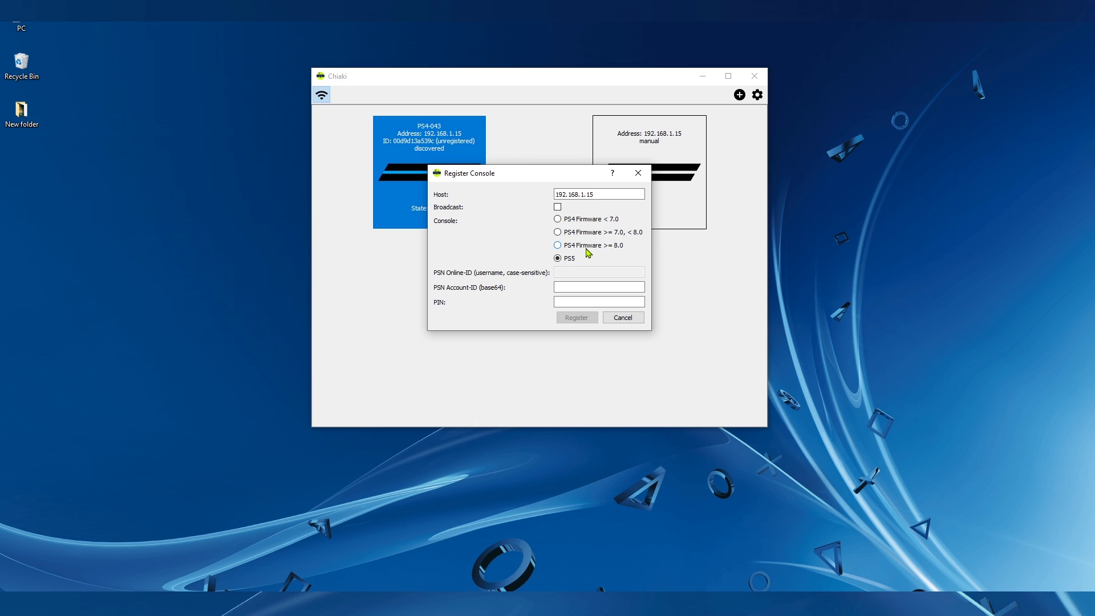
left_click(557, 207)
left_click(587, 287)
key("ctrl+v")
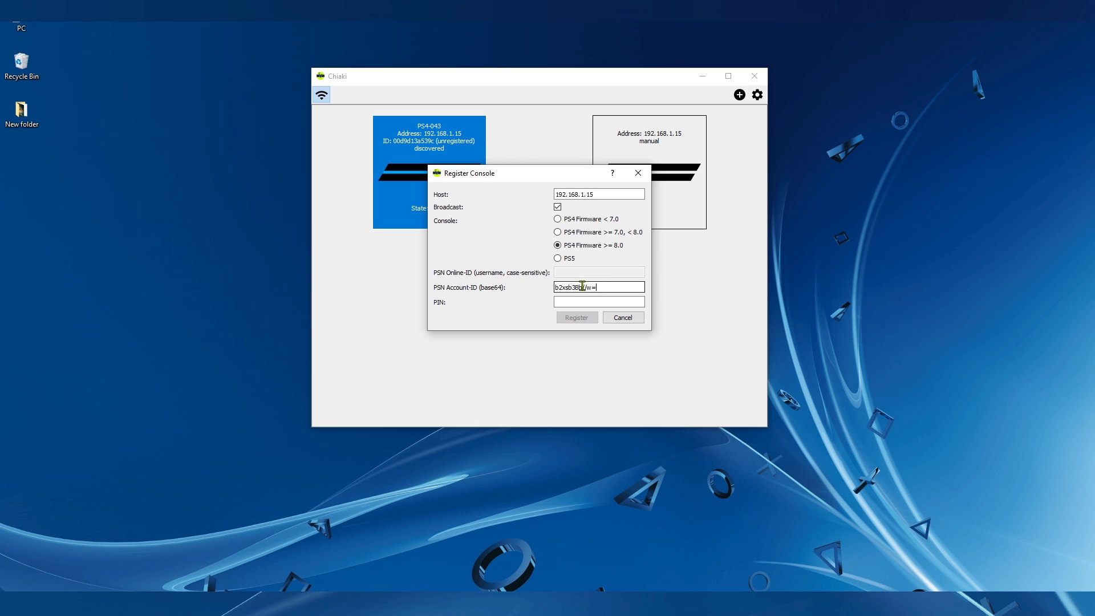
Obtain the pairing code from the PS4's Remote Play Connection Settings, enter it as the PIN, and register the console.
left_click(596, 301)
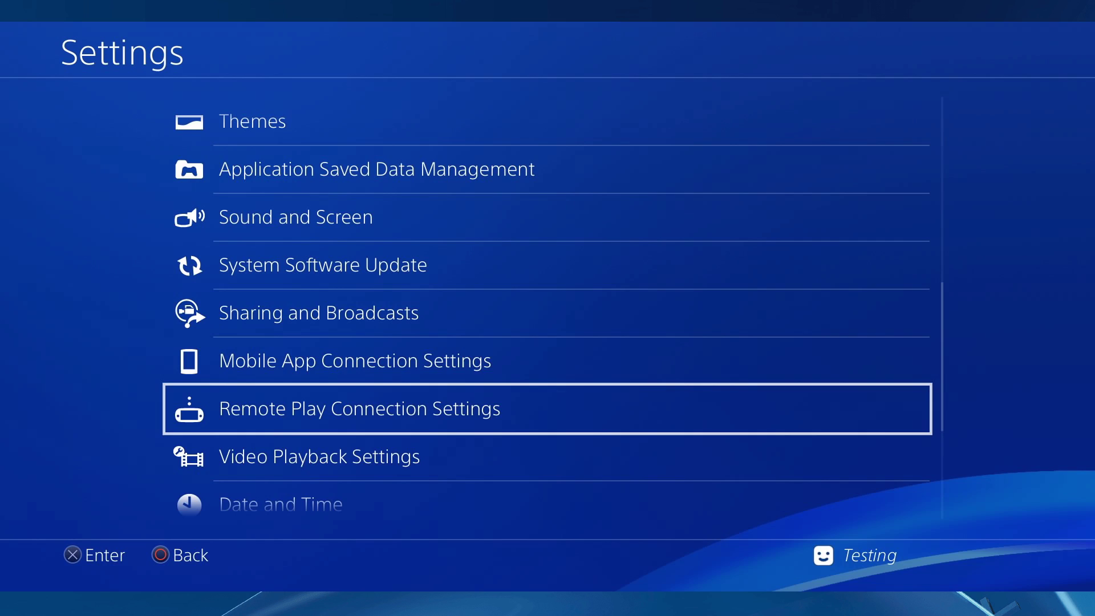
key("Return")
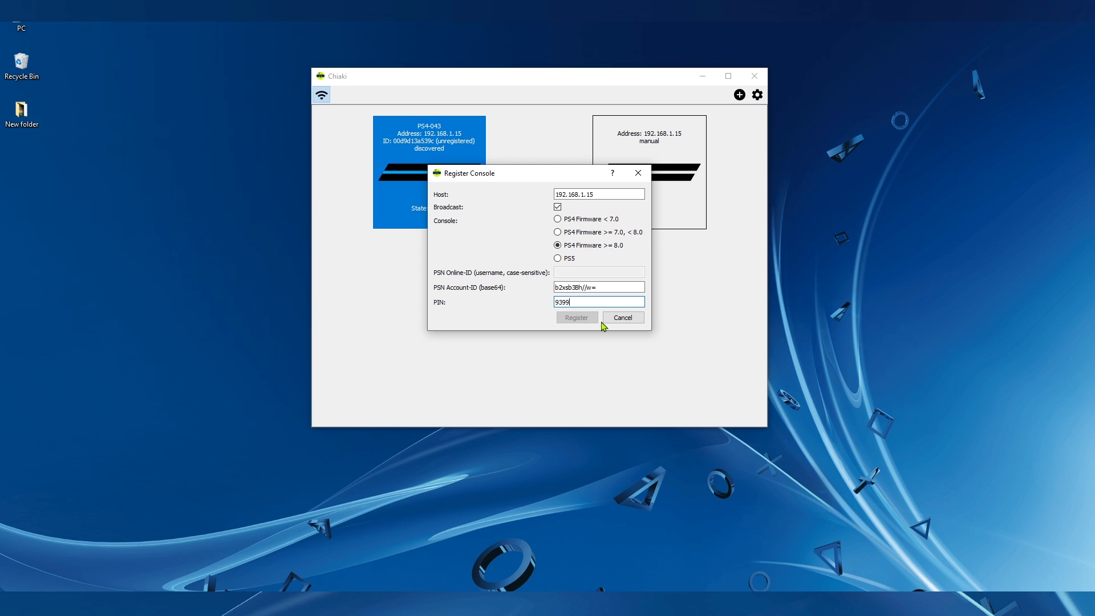
type("030")
left_click(578, 323)
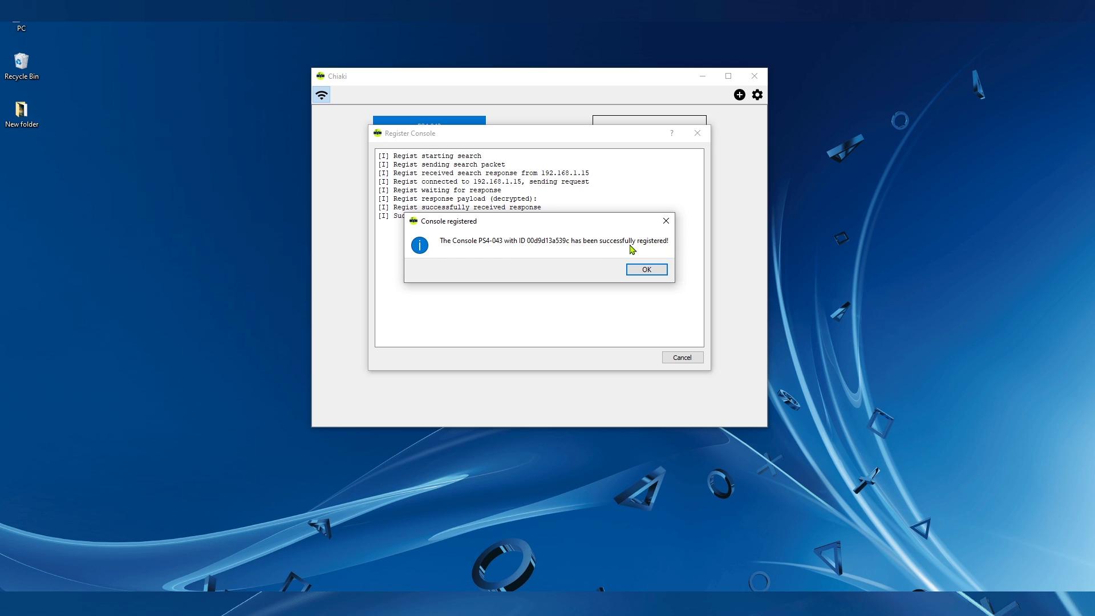
left_click(647, 270)
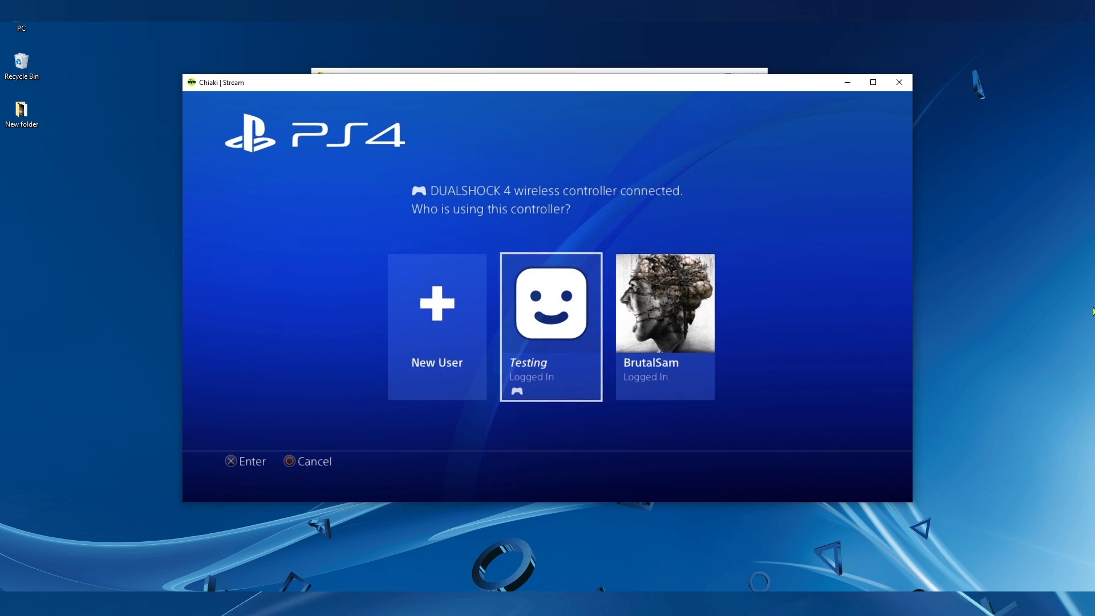
Choose the Testing user in the Chiaki stream and close Chiaki.
key("Return")
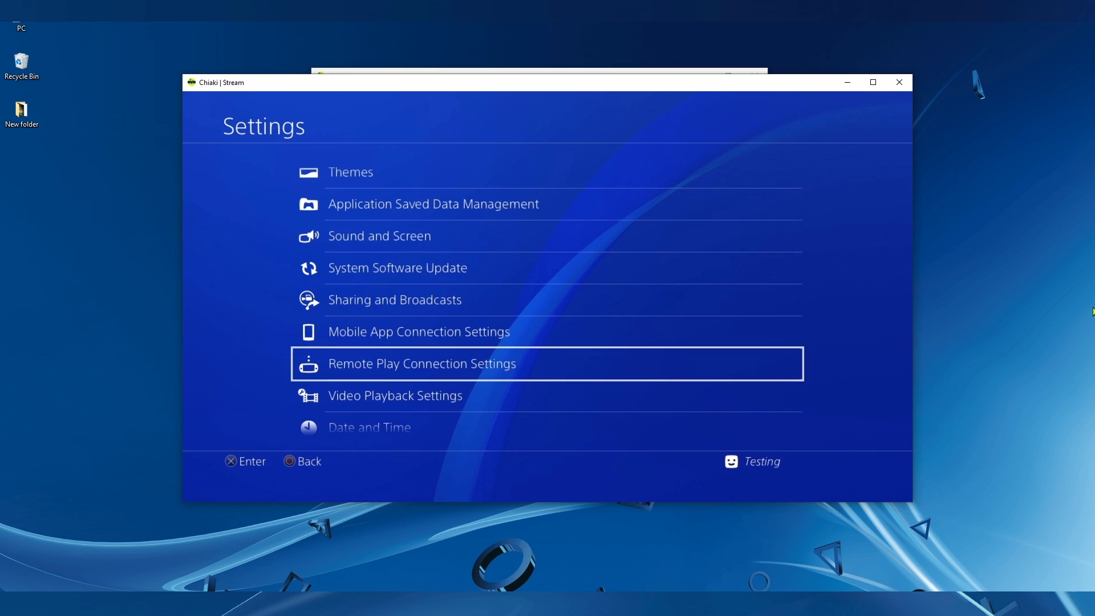
key("alt+F4")
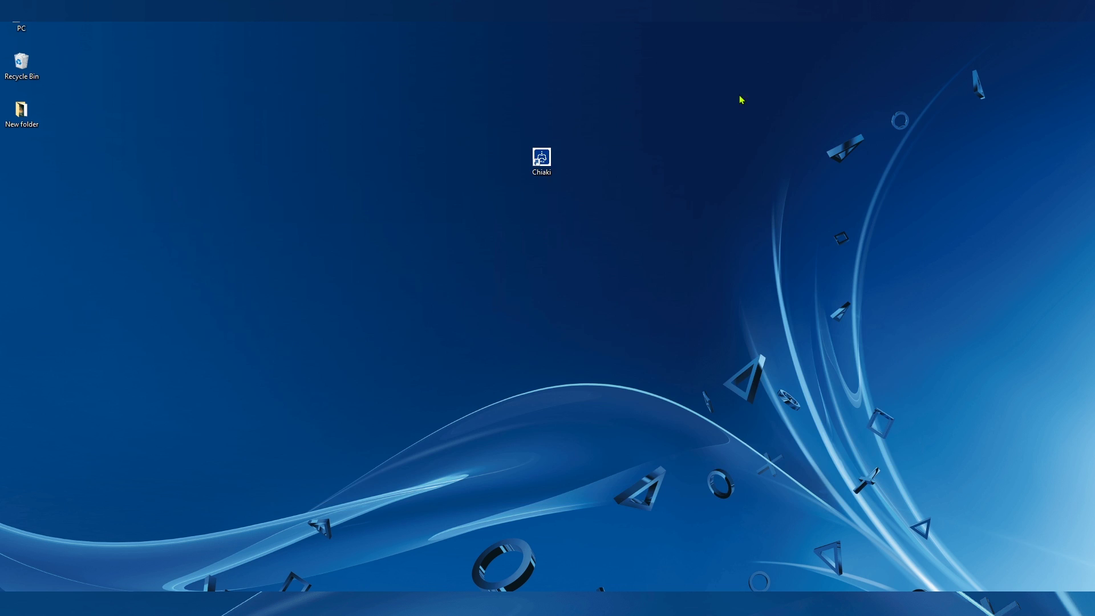
Open the Chiaki shortcut's file location, delete qtaudio_windows.dll from the audio folder, and close the folder.
right_click(546, 163)
left_click(562, 179)
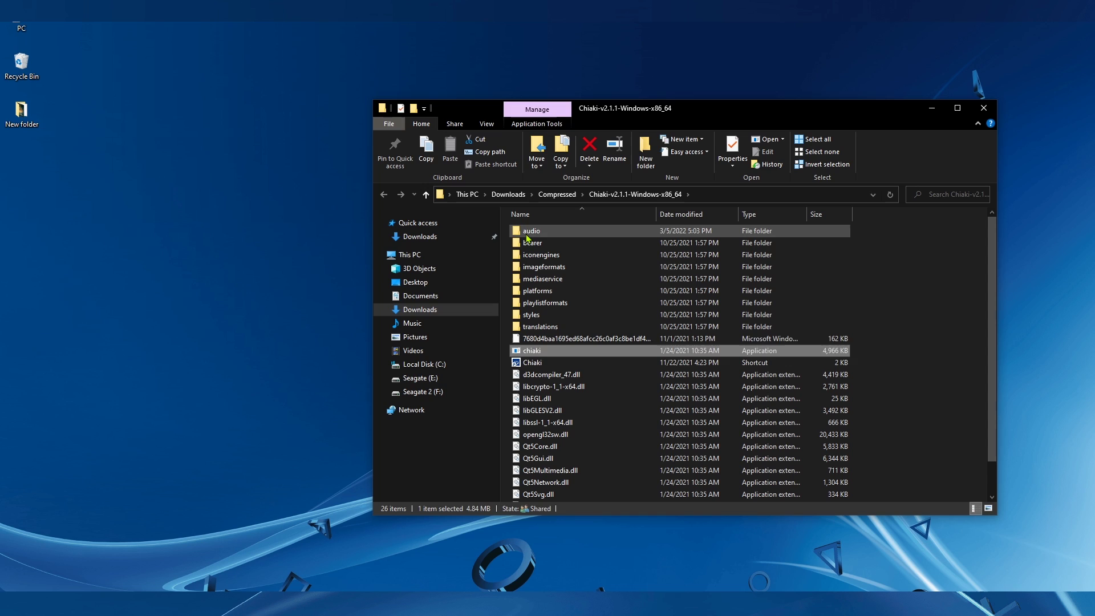
left_click(587, 230)
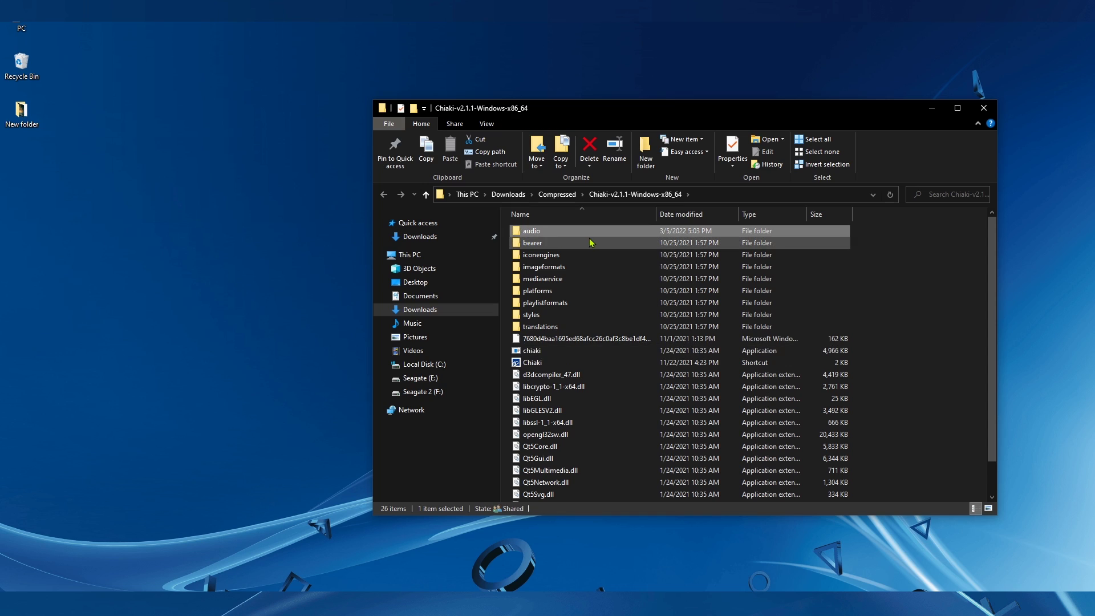
double_click(558, 231)
left_click(559, 244)
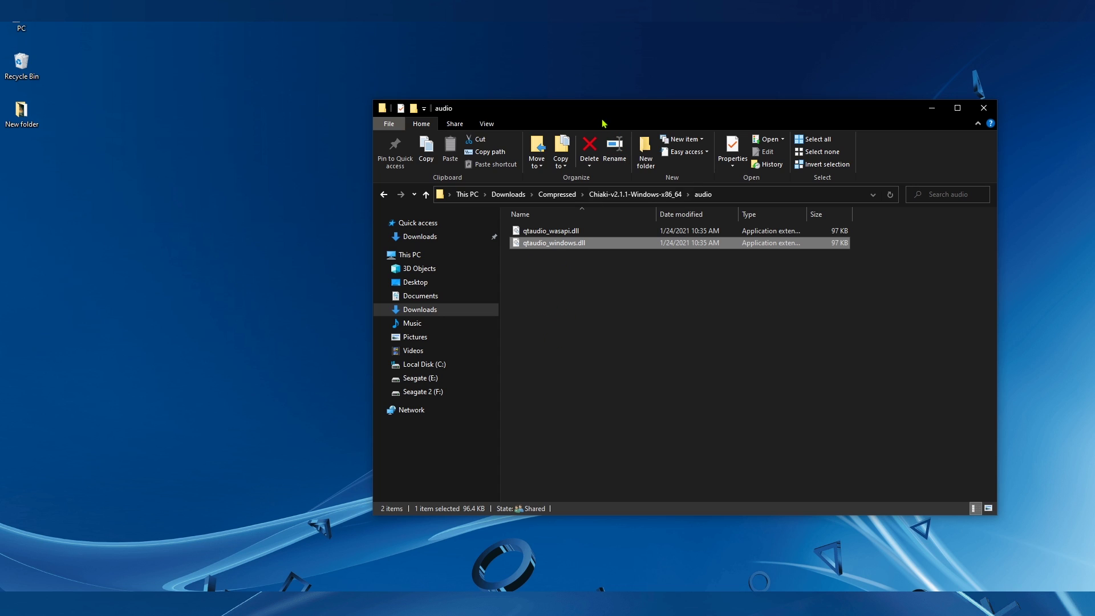
left_click(589, 150)
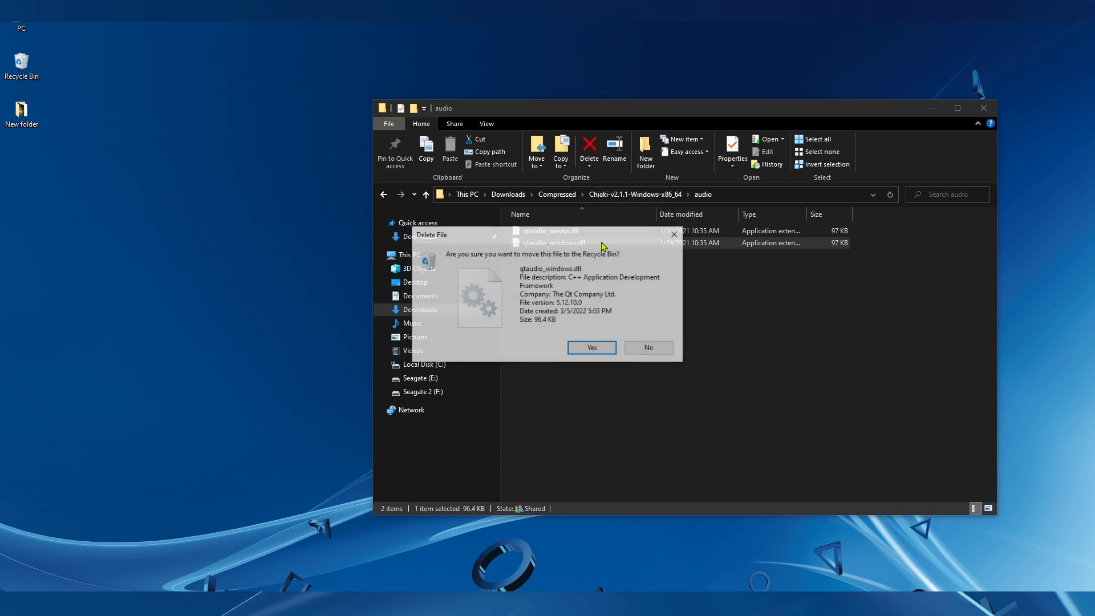
left_click(590, 348)
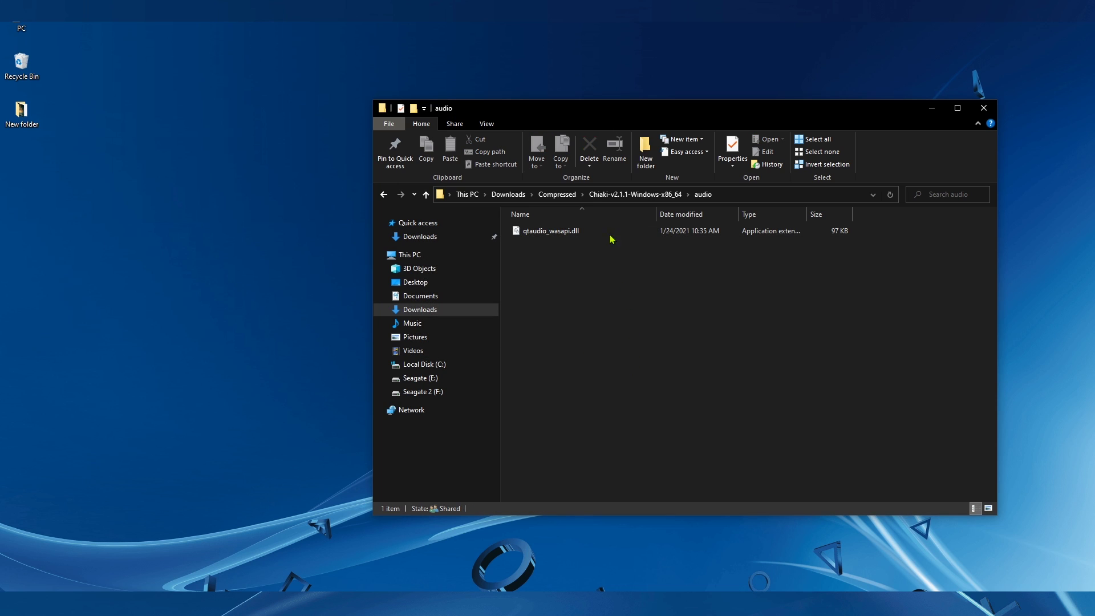
left_click(983, 108)
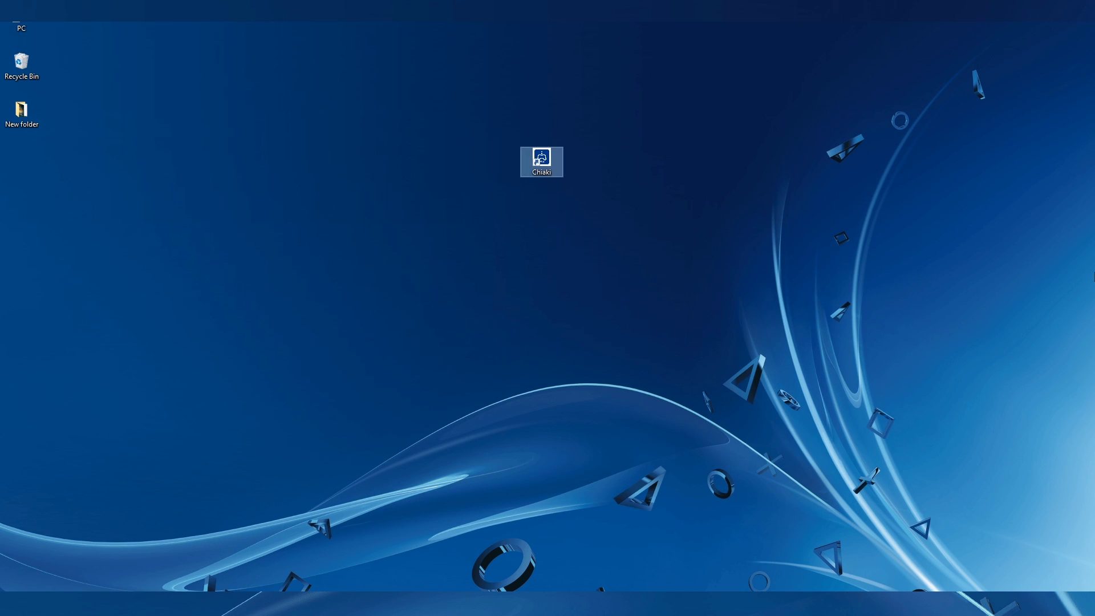
Set Chiaki's stream settings to 60 FPS, a bitrate of 50000 and an audio buffer size of 4000.
left_click(769, 135)
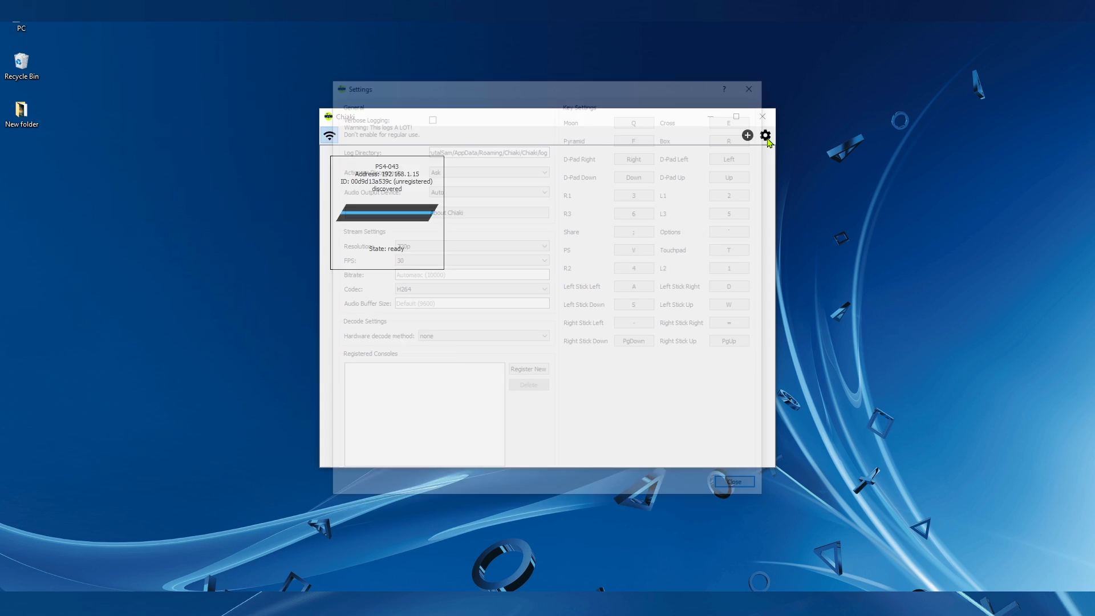
left_click(456, 261)
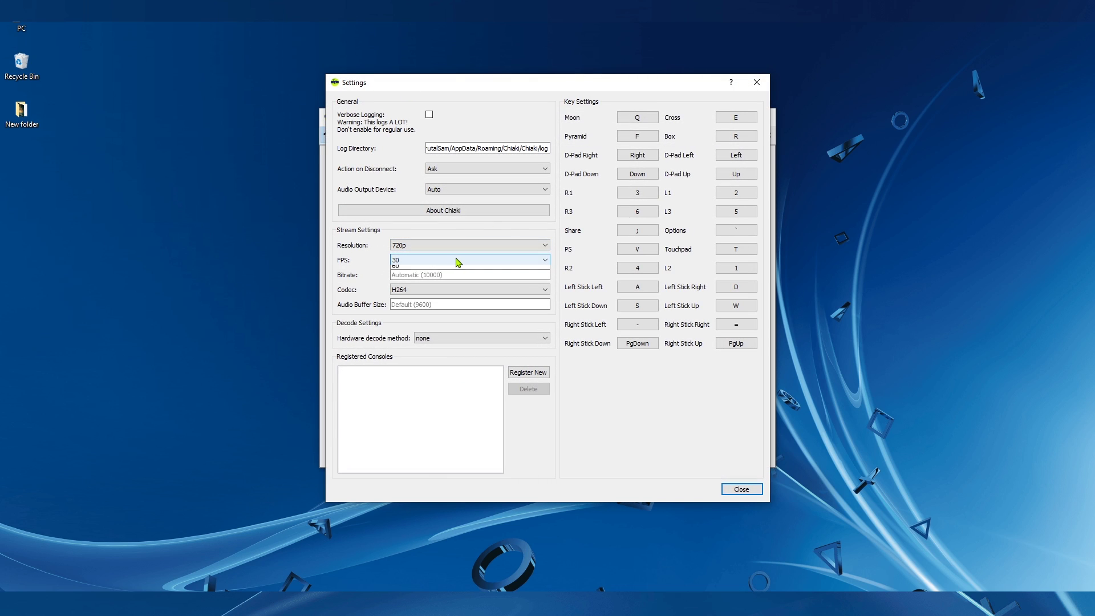
left_click(434, 277)
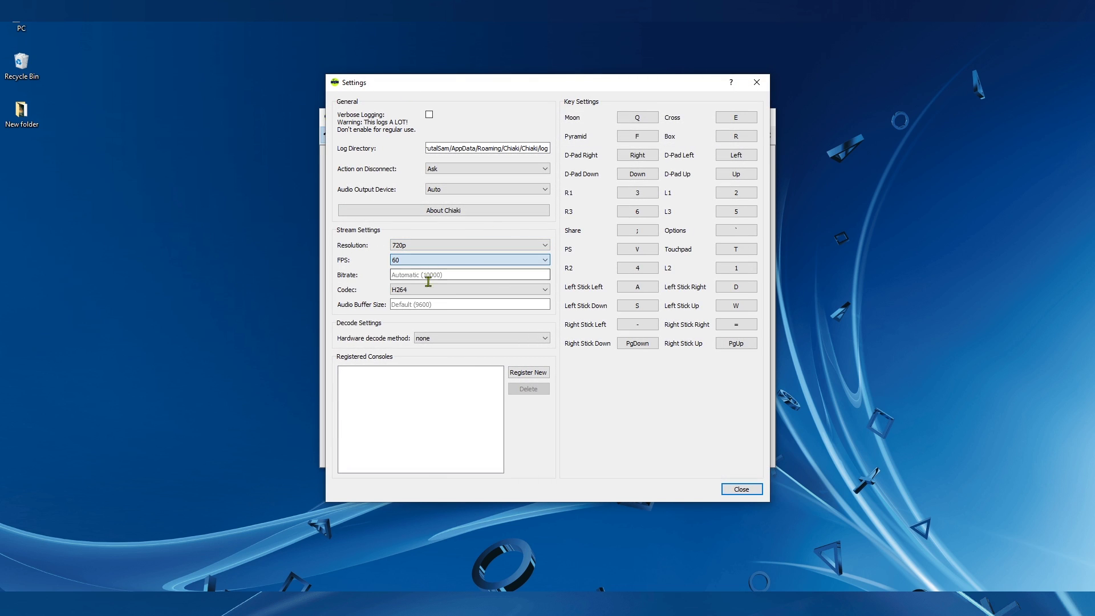
left_click(426, 274)
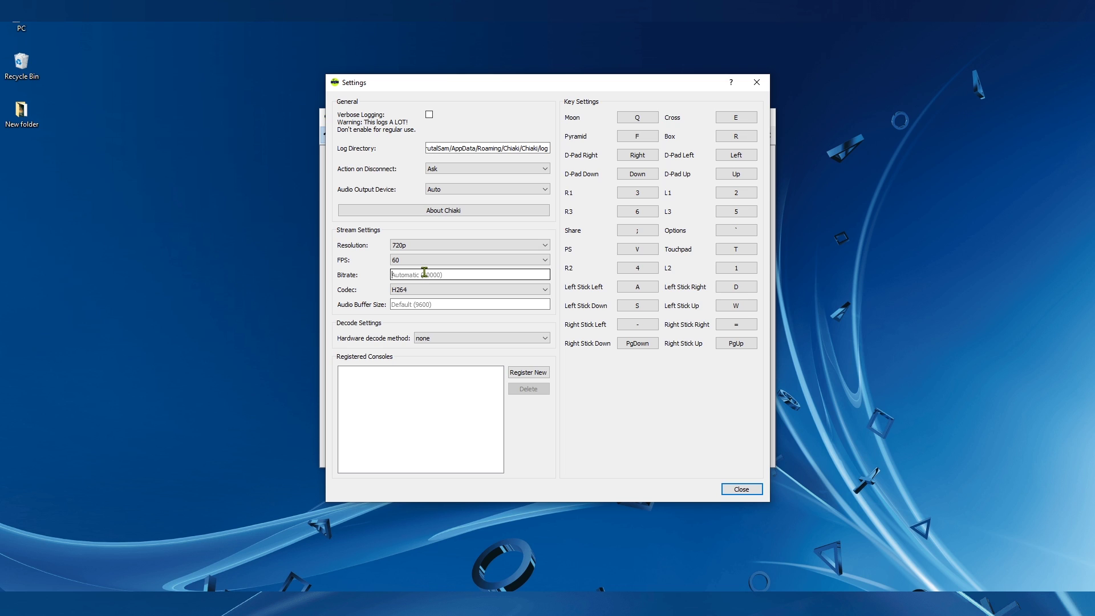
type("50000")
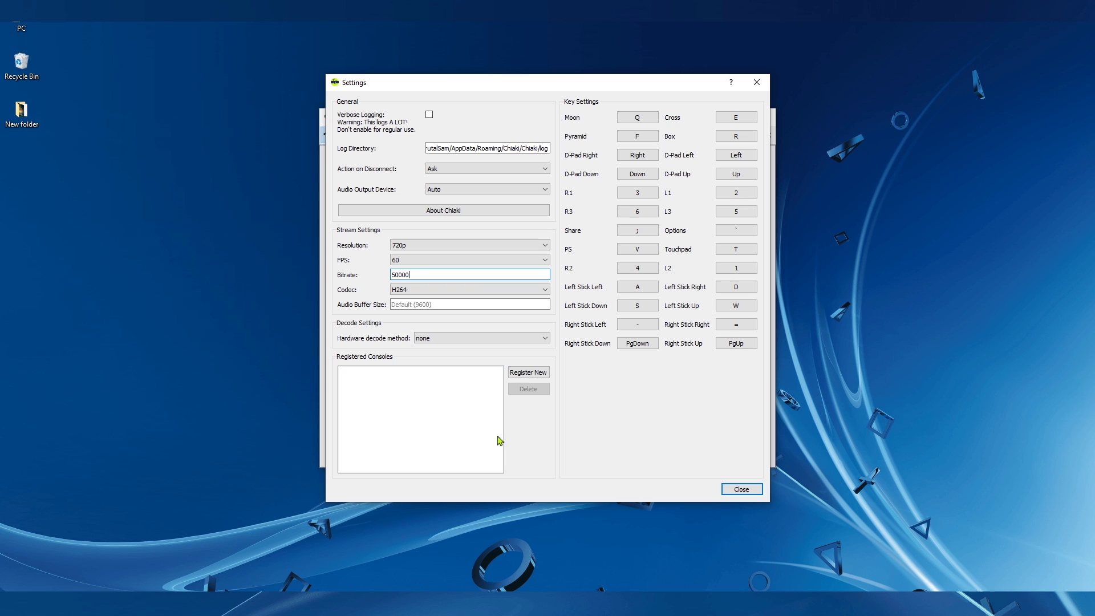
left_click(416, 300)
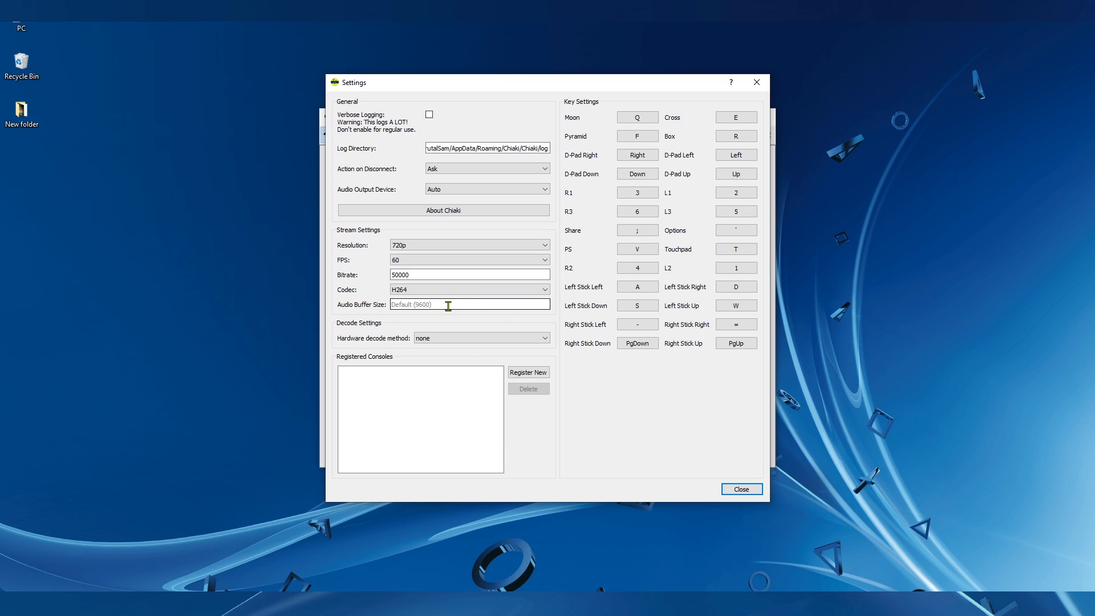
type("4000")
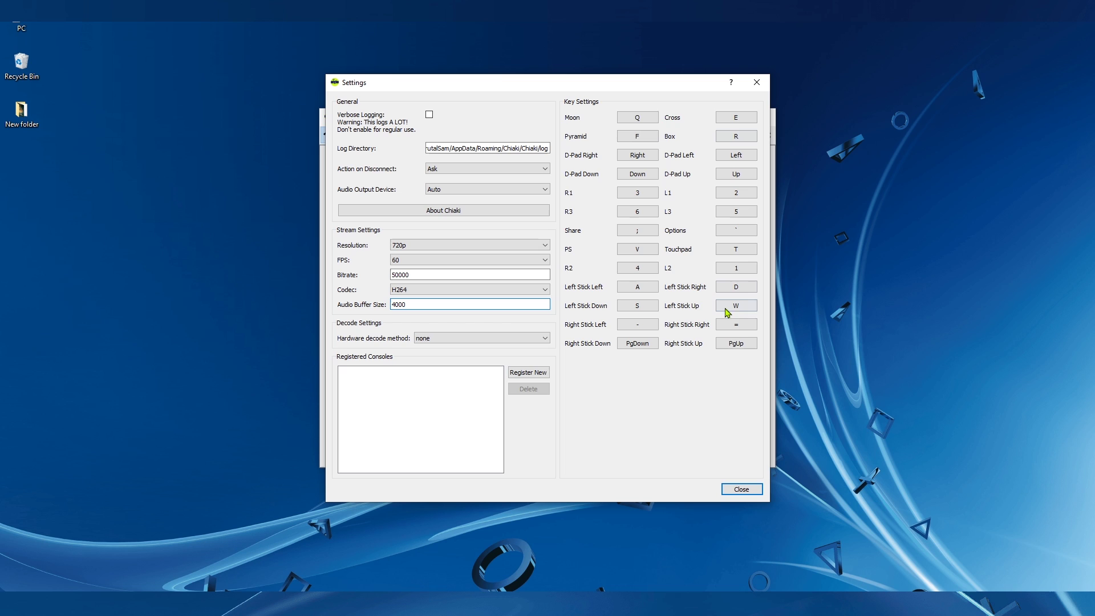
Remap the controller keys in Chiaki's settings: R2 to R, PS to CapsLock and Share to G.
left_click(637, 272)
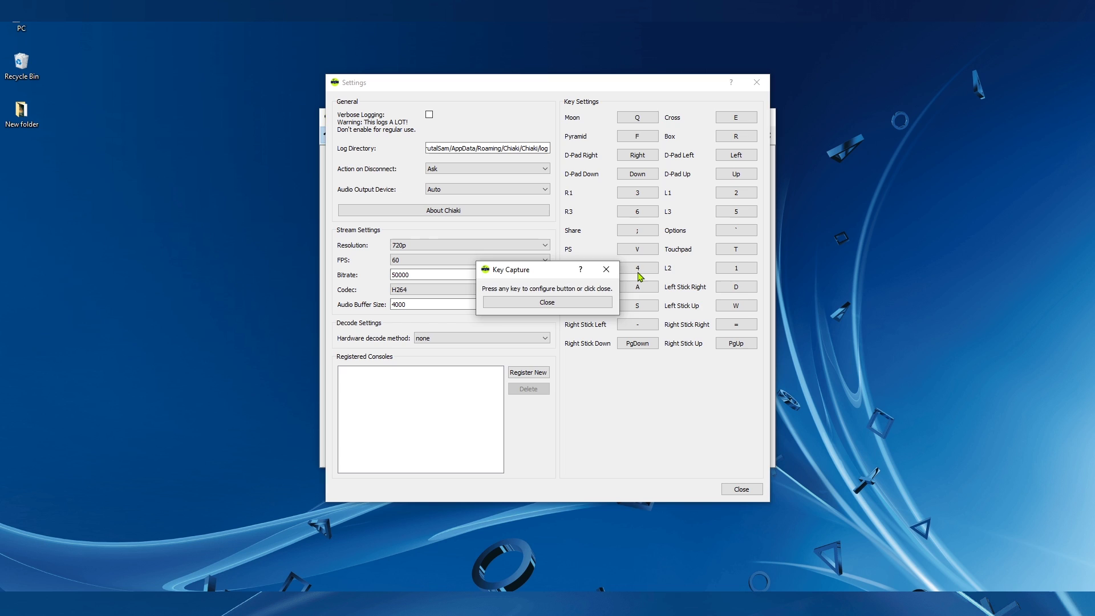
key("r")
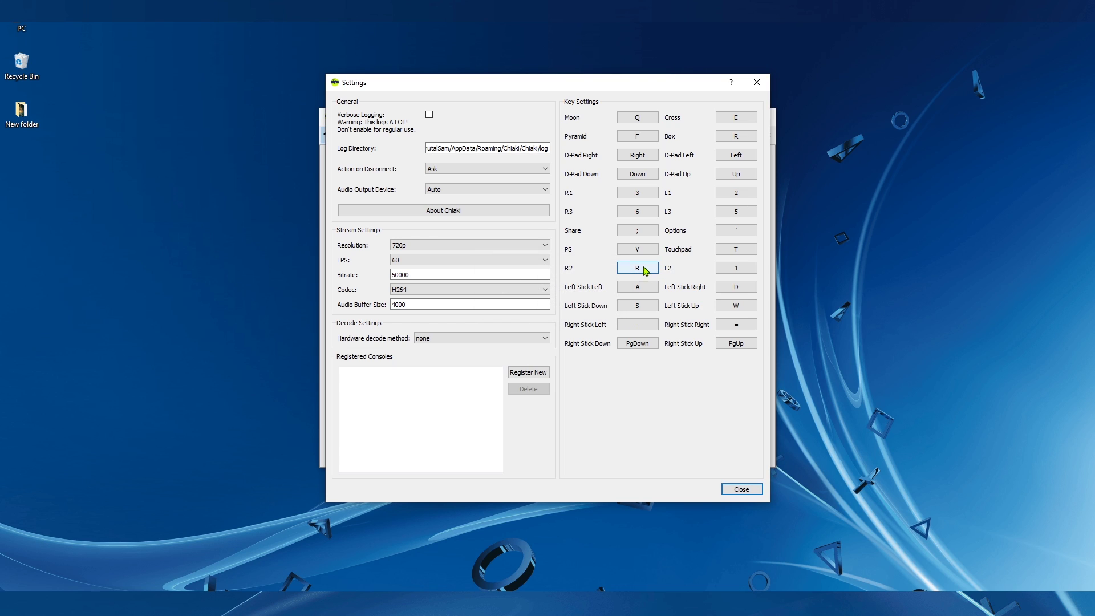
left_click(638, 254)
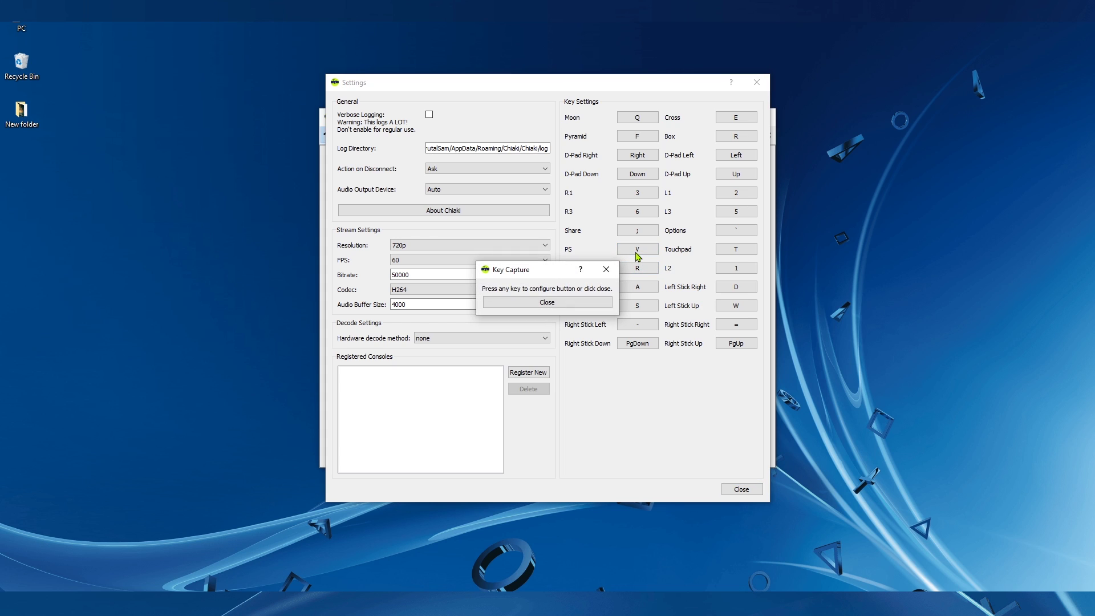
key("Caps_Lock")
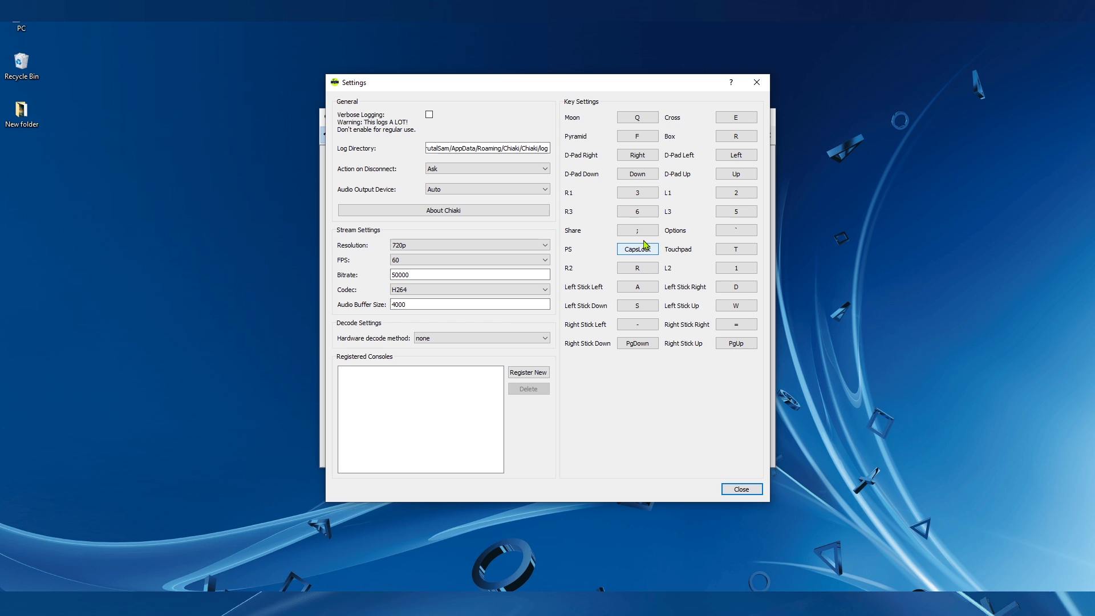
left_click(644, 240)
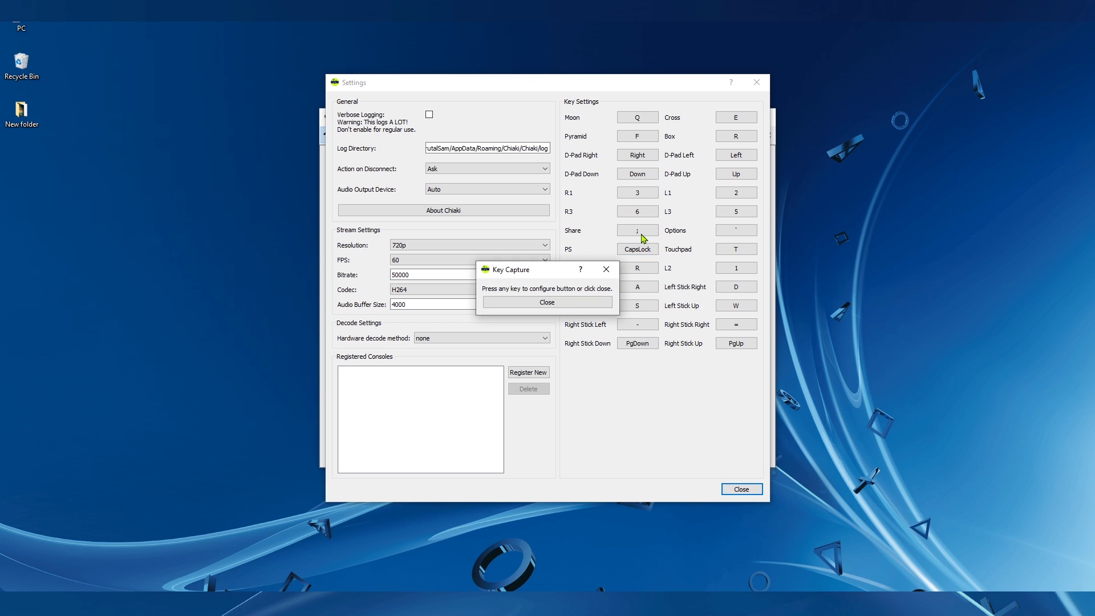
key("g")
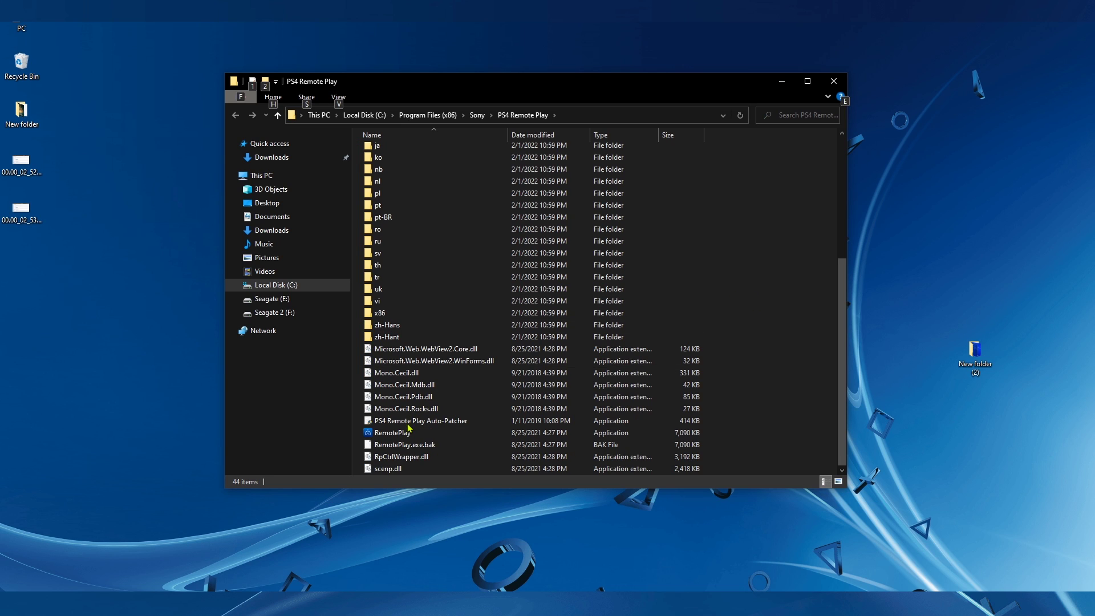
Launch RemotePlay from the PS4 Remote Play folder and examine the version details in the file's properties.
left_click(398, 433)
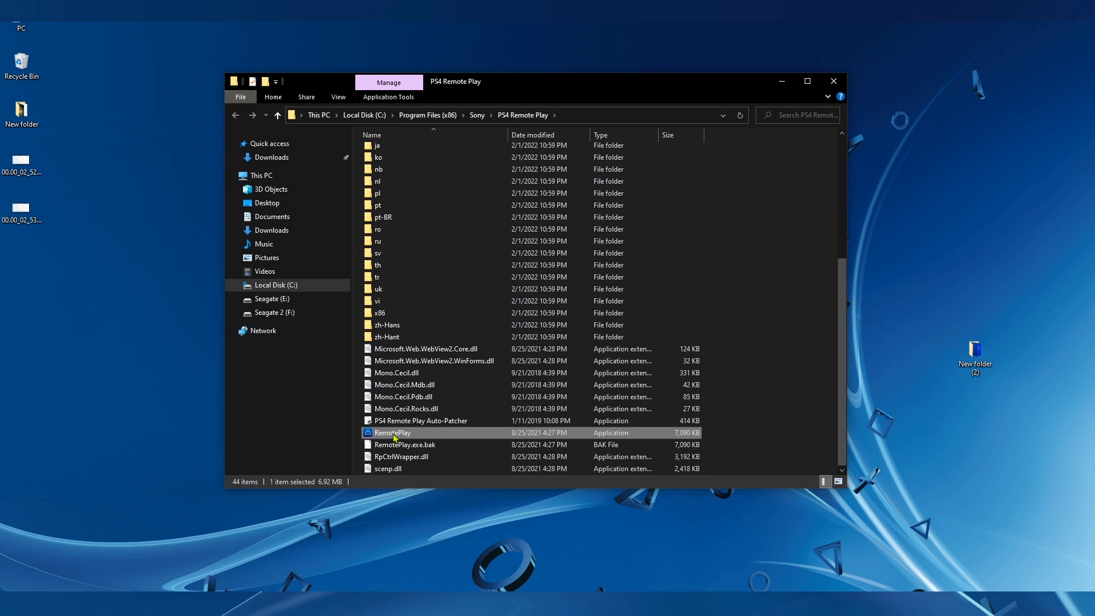
double_click(394, 433)
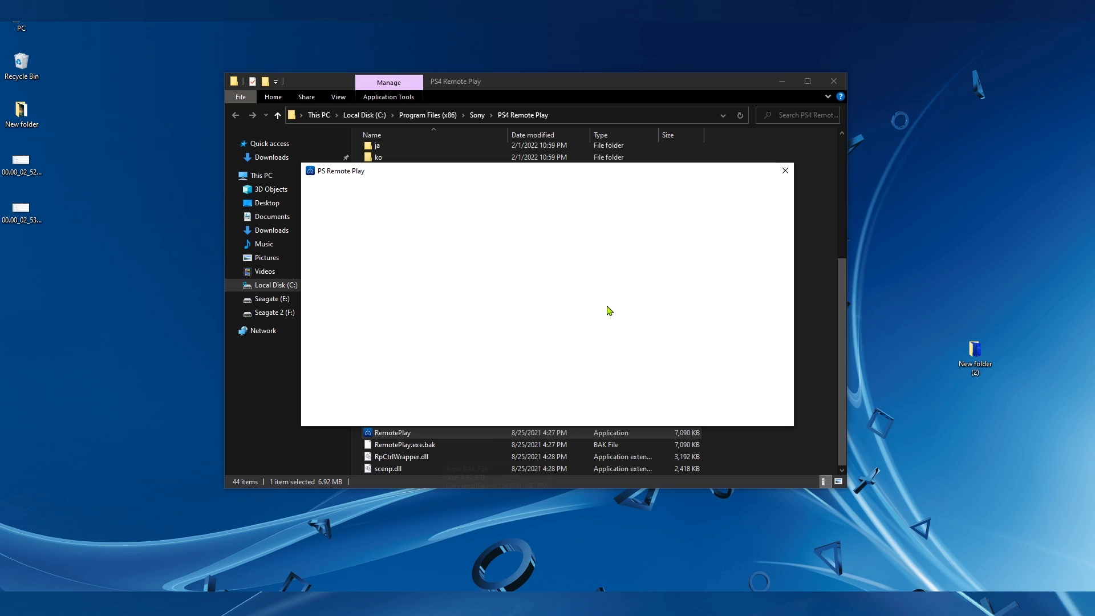
right_click(443, 433)
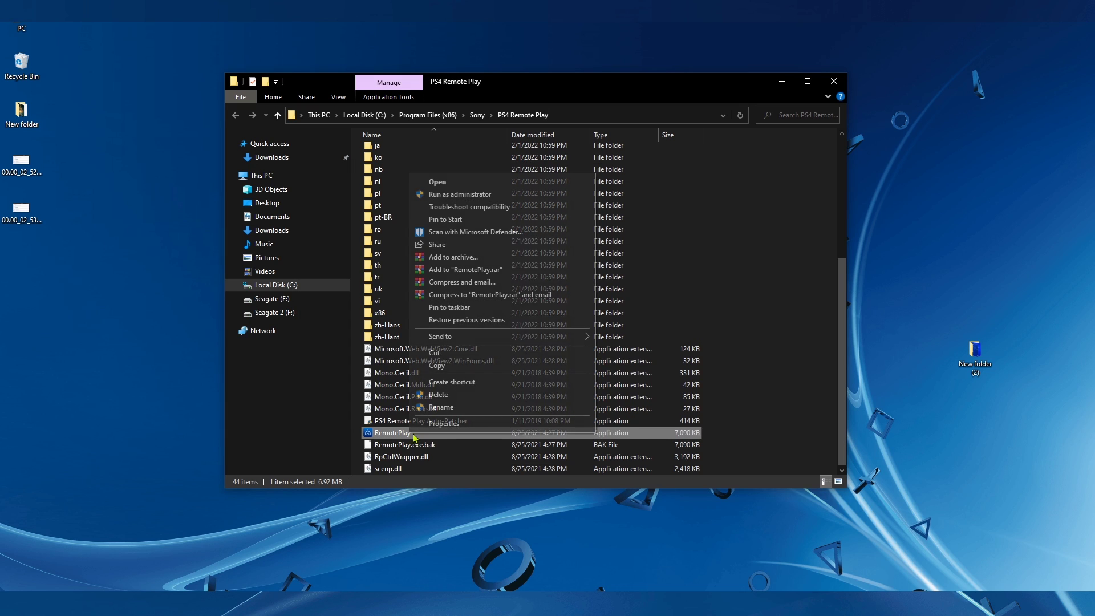
left_click(443, 423)
left_click(516, 314)
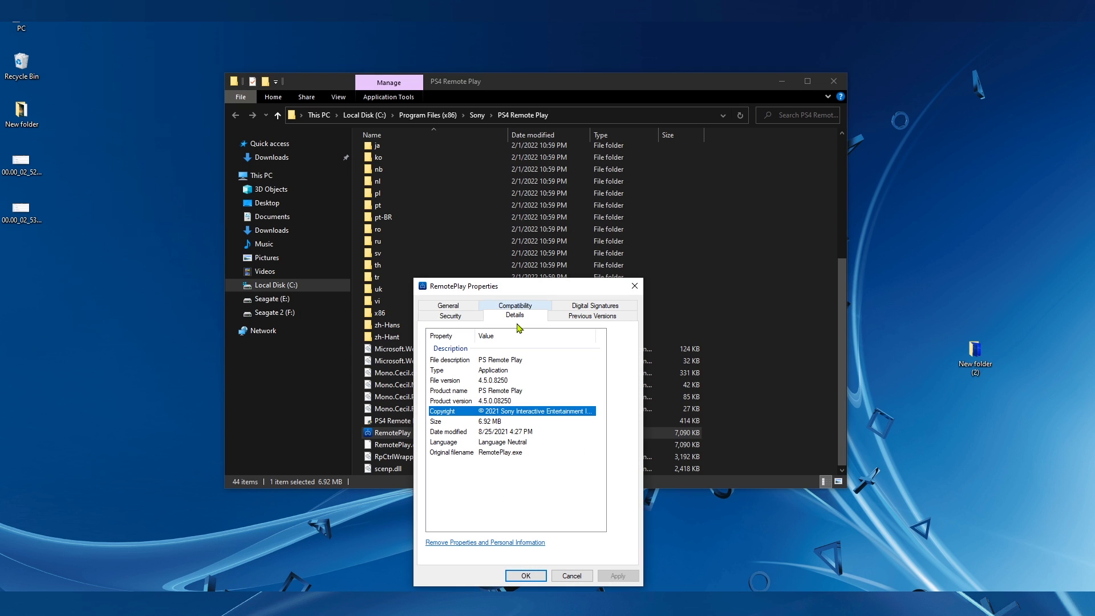
left_click(512, 380)
left_click(509, 422)
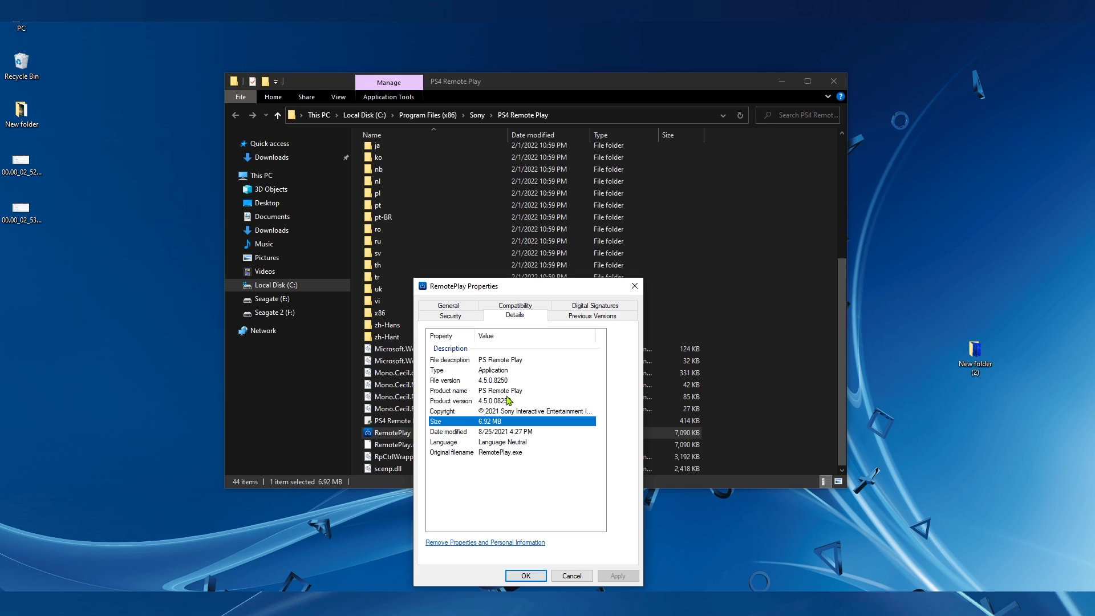
Run application-setup from the Downloads Programs folder to install PS4 Keyboard&Mouse Adapter, close the folder, and move the adapter window toward the desktop's center.
key("alt+Tab")
left_click(441, 153)
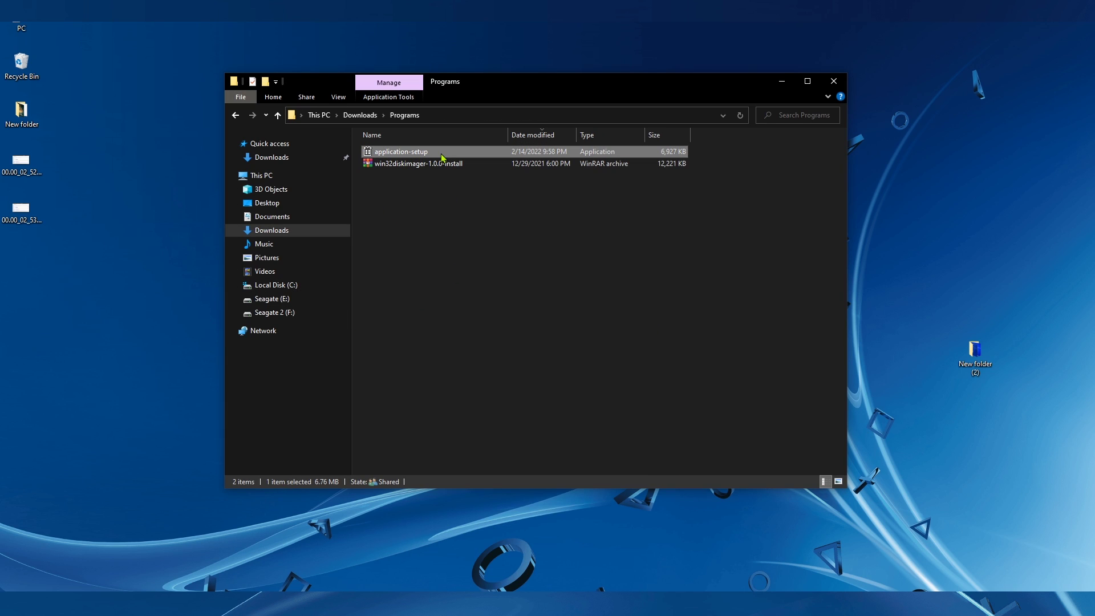
double_click(417, 158)
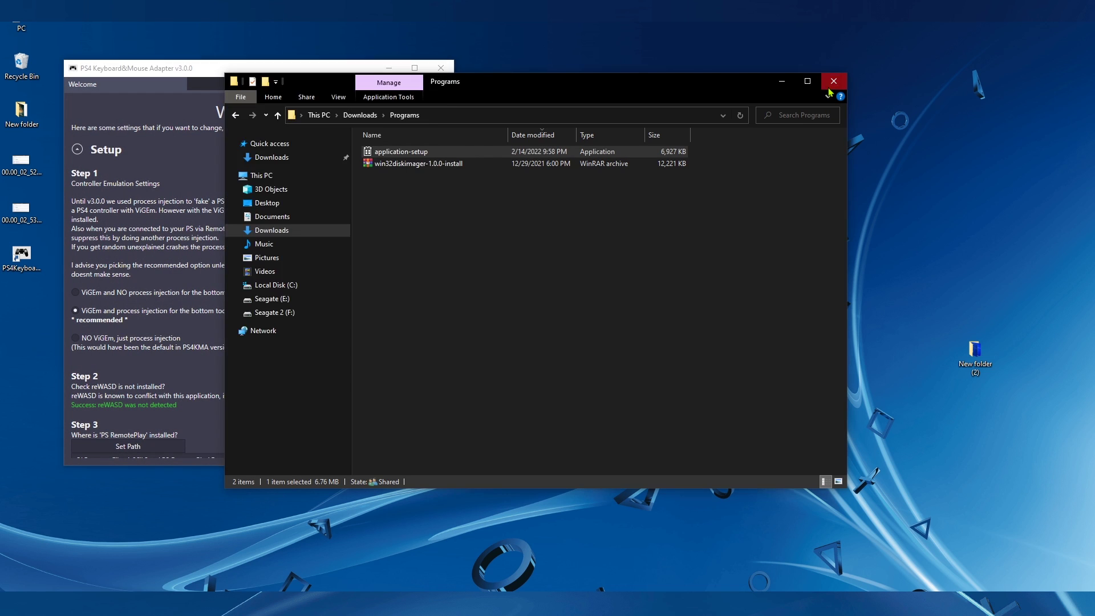
left_click(830, 85)
left_click(23, 257)
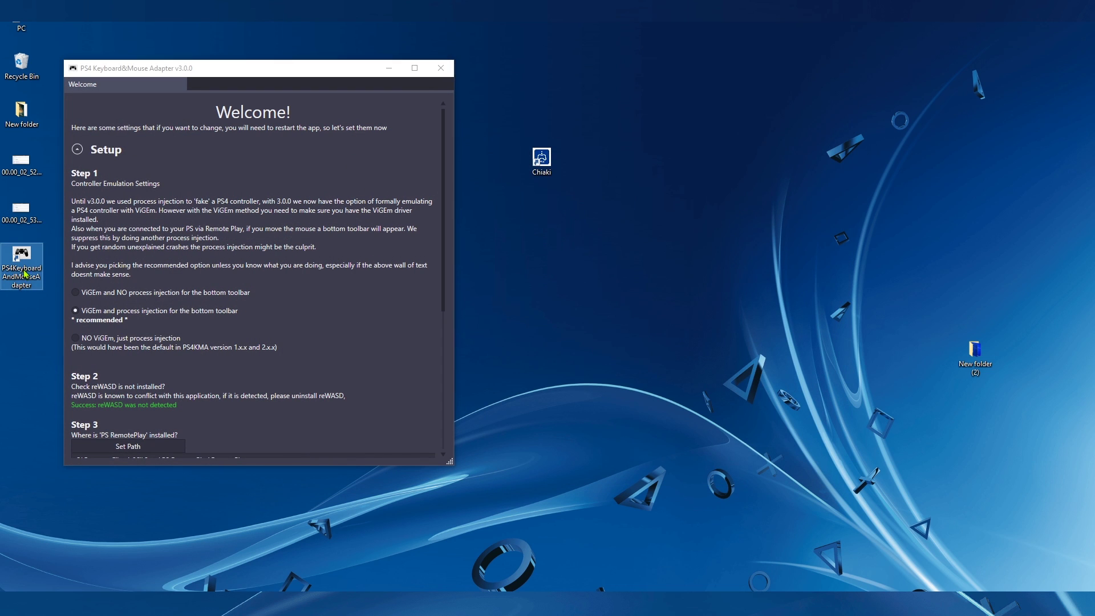
left_click(282, 74)
left_click_drag(281, 73, 538, 65)
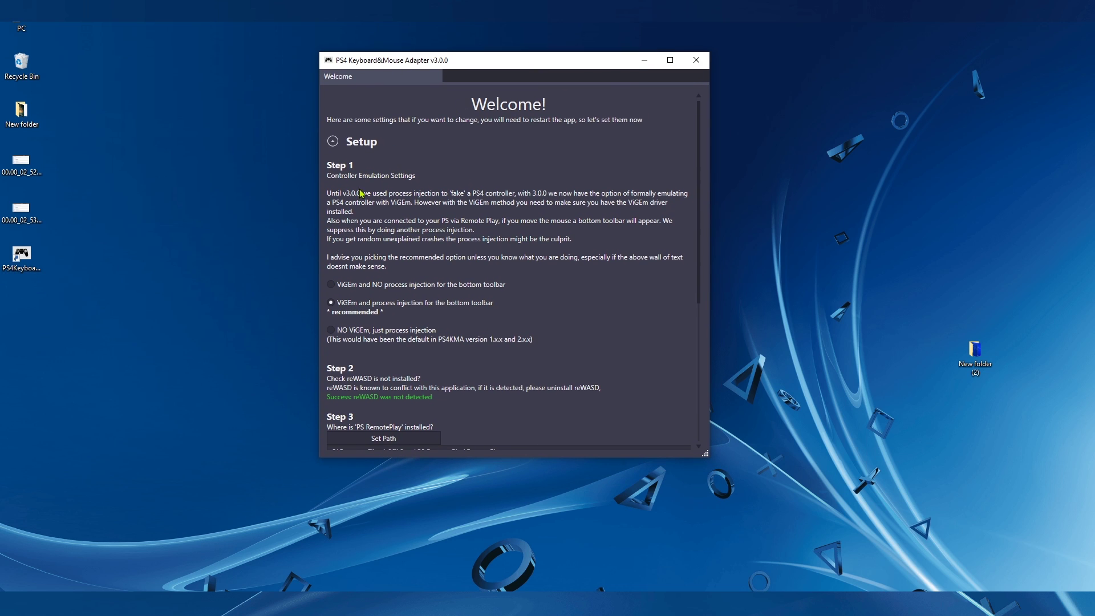
Review the adapter's setup steps and check whether the default PS RemotePlay path is valid.
scroll(473, 345, "down", 5)
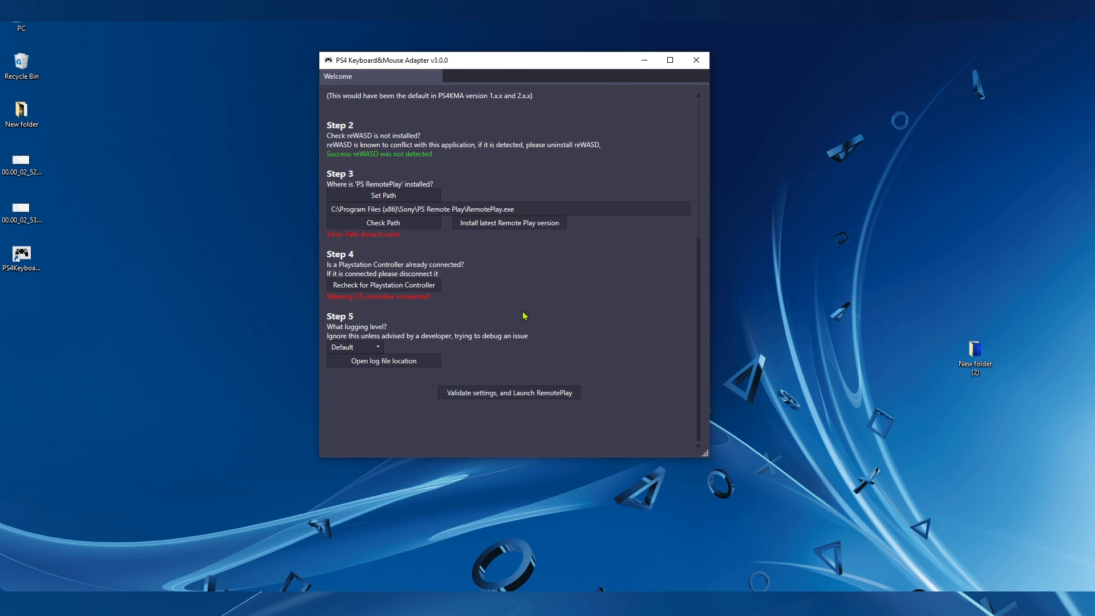
scroll(438, 251, "up", 4)
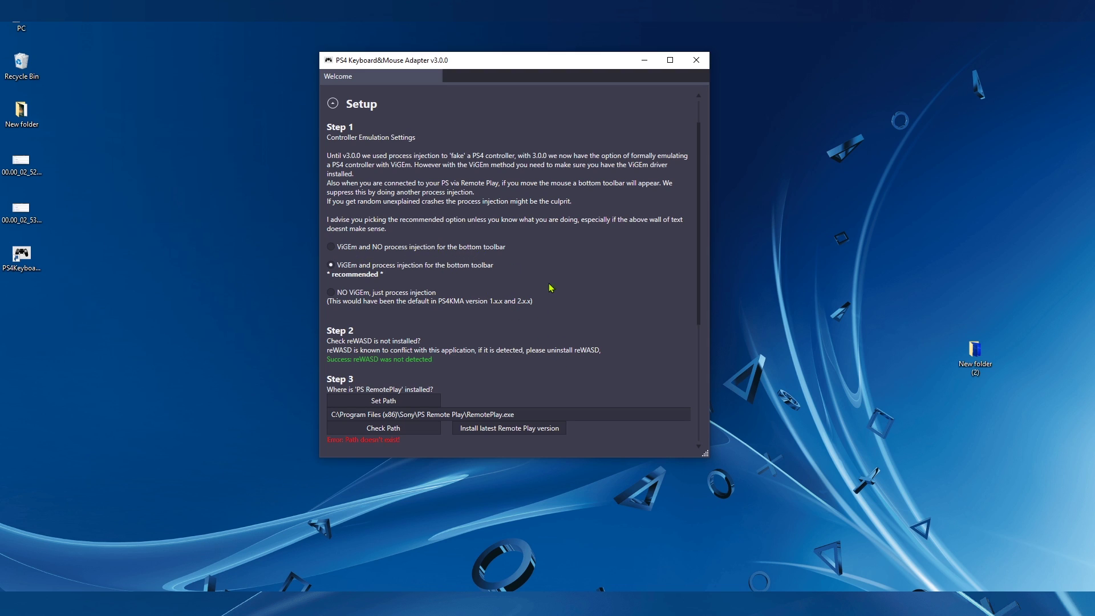
scroll(547, 303, "down", 3)
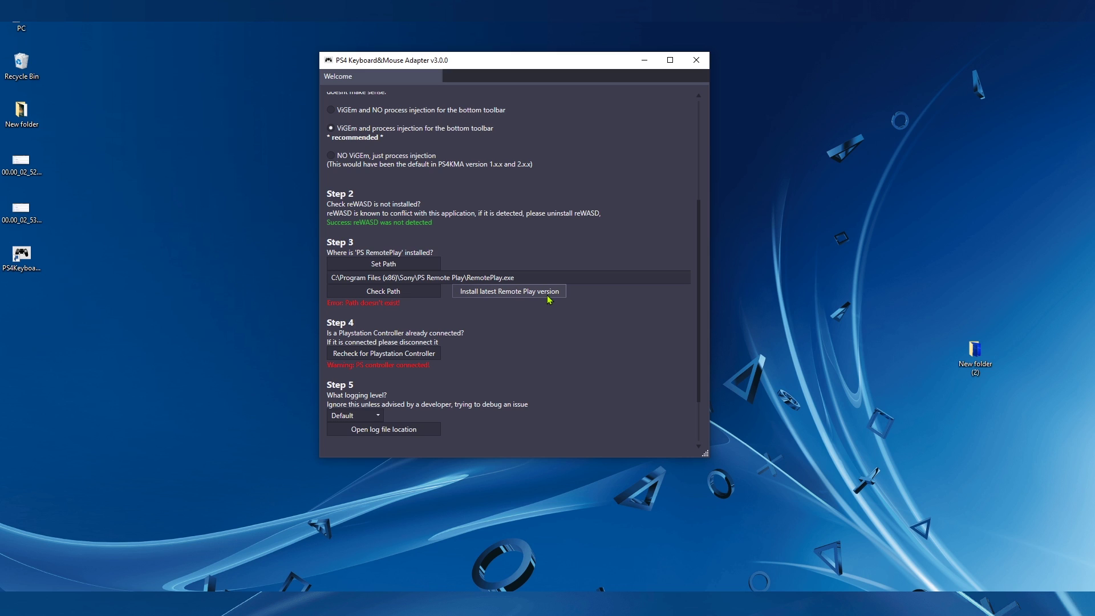
scroll(556, 313, "down", 2)
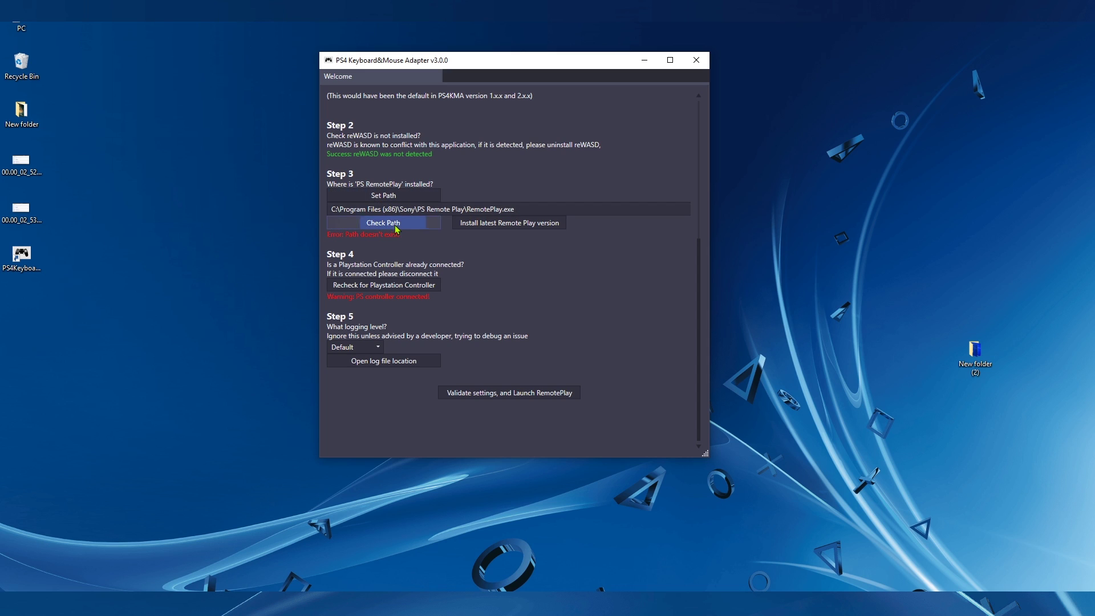
left_click(384, 223)
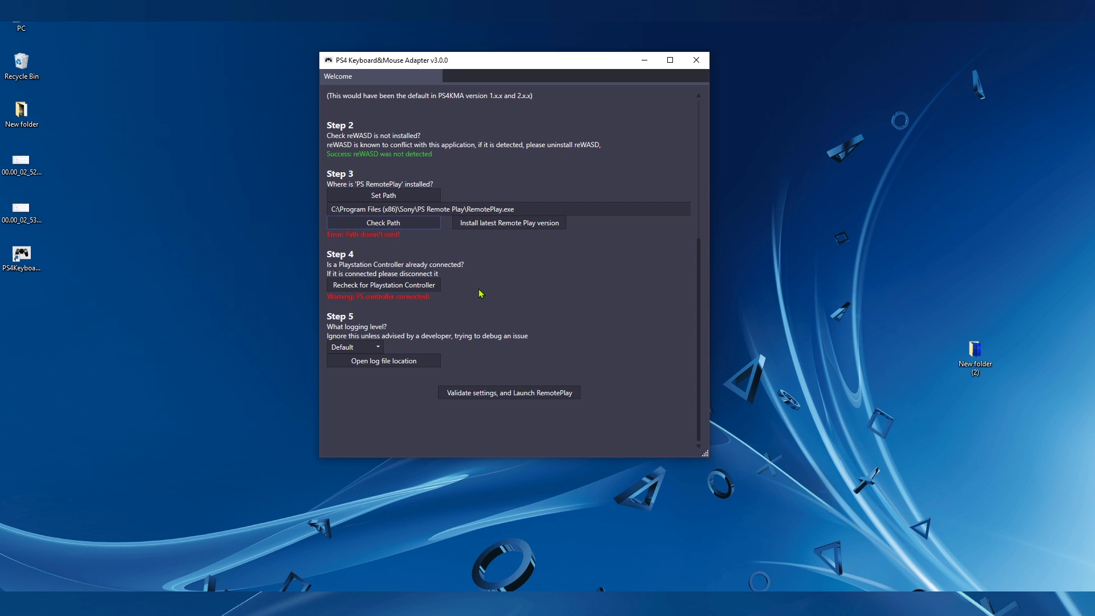
Set the adapter's RemotePlay path to C:\Program Files (x86)\Sony\PS4 Remote Play\RemotePlay.exe and check the path.
left_click(393, 196)
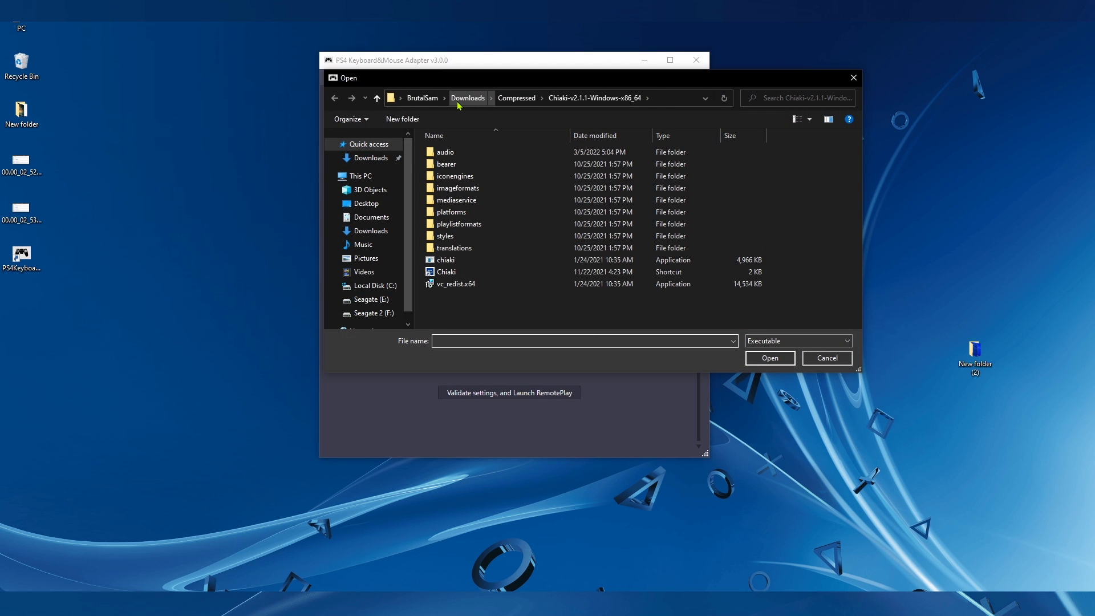
left_click(377, 285)
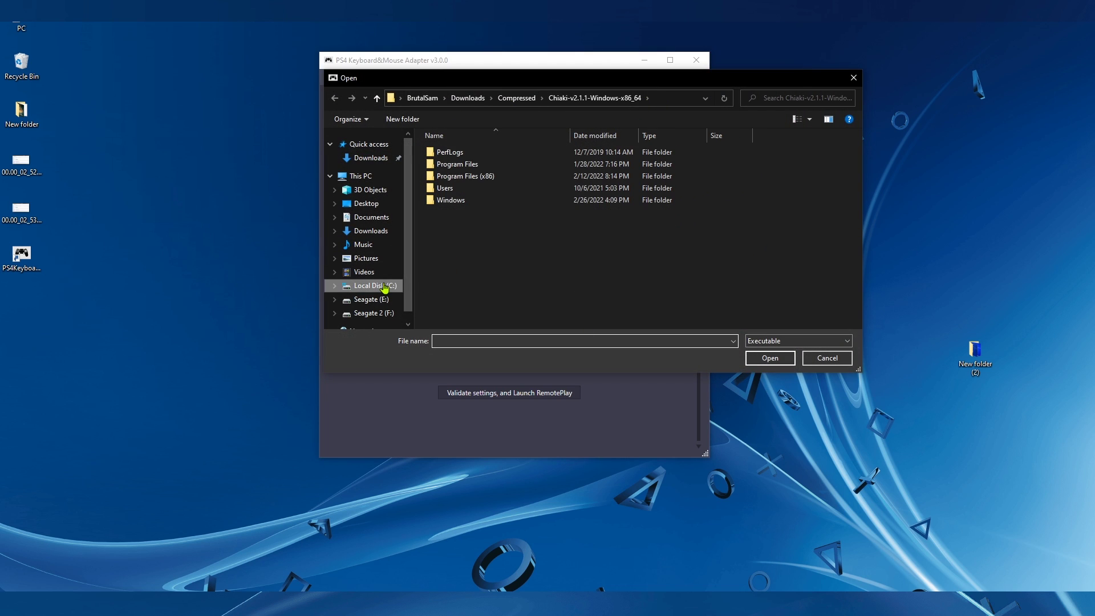
double_click(485, 177)
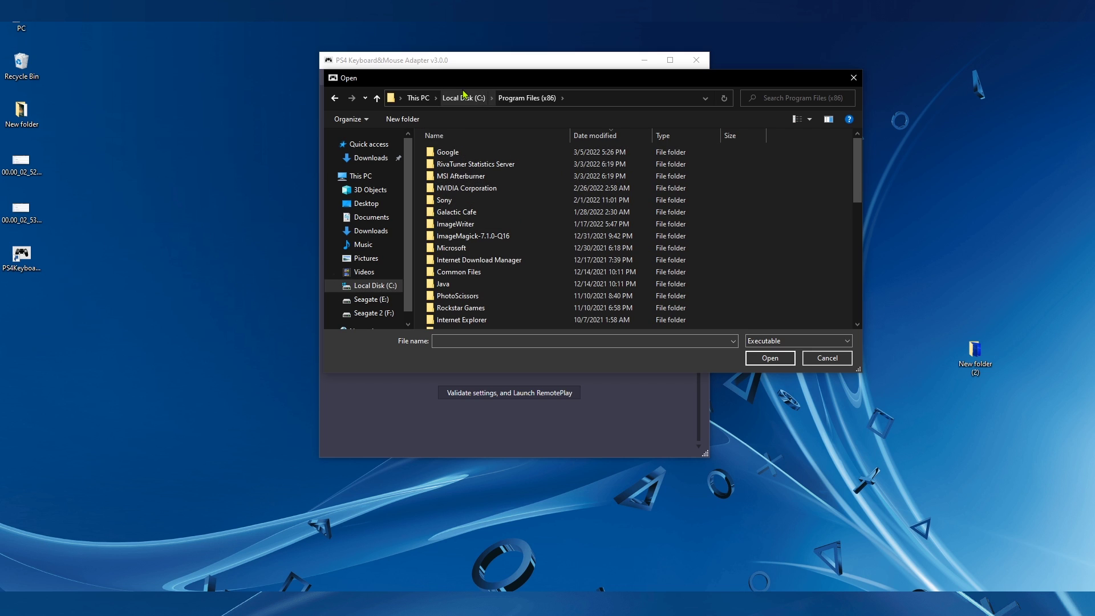
double_click(456, 199)
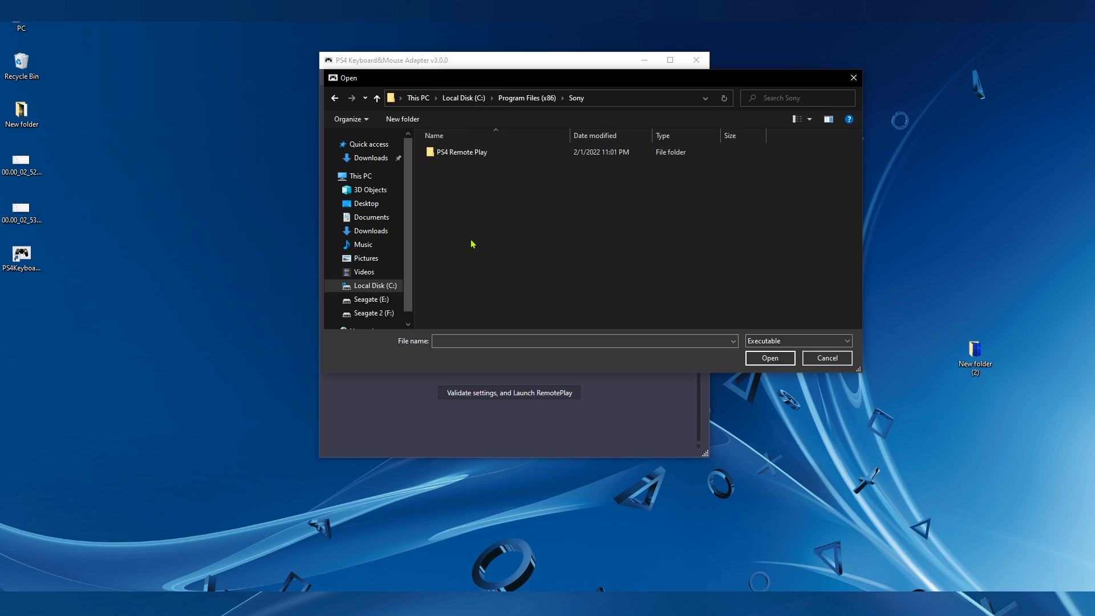
double_click(463, 152)
scroll(465, 285, "down", 5)
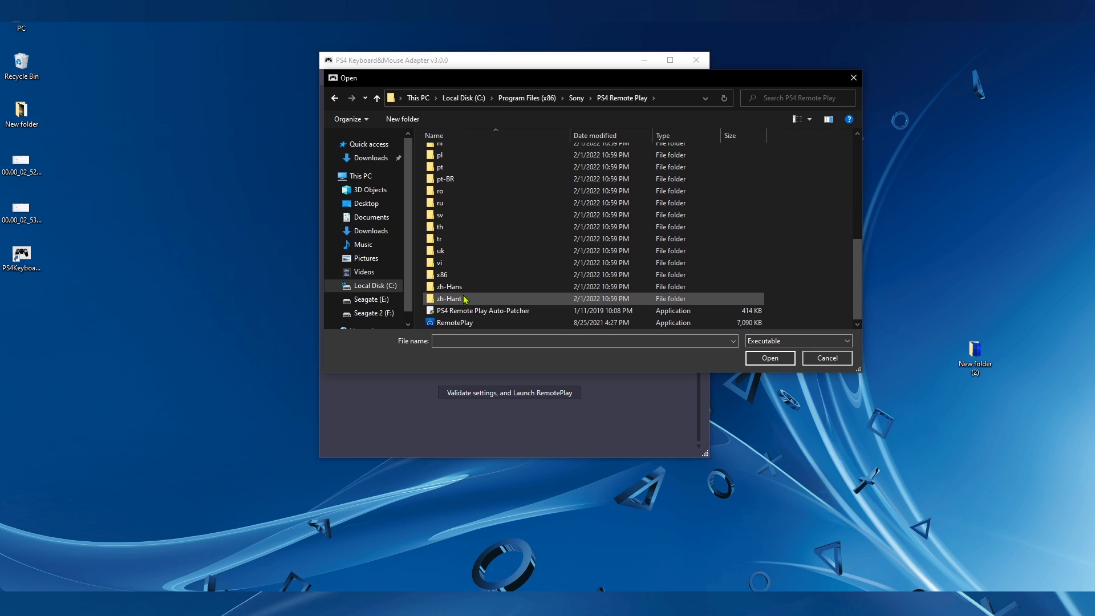
left_click(457, 324)
left_click(770, 358)
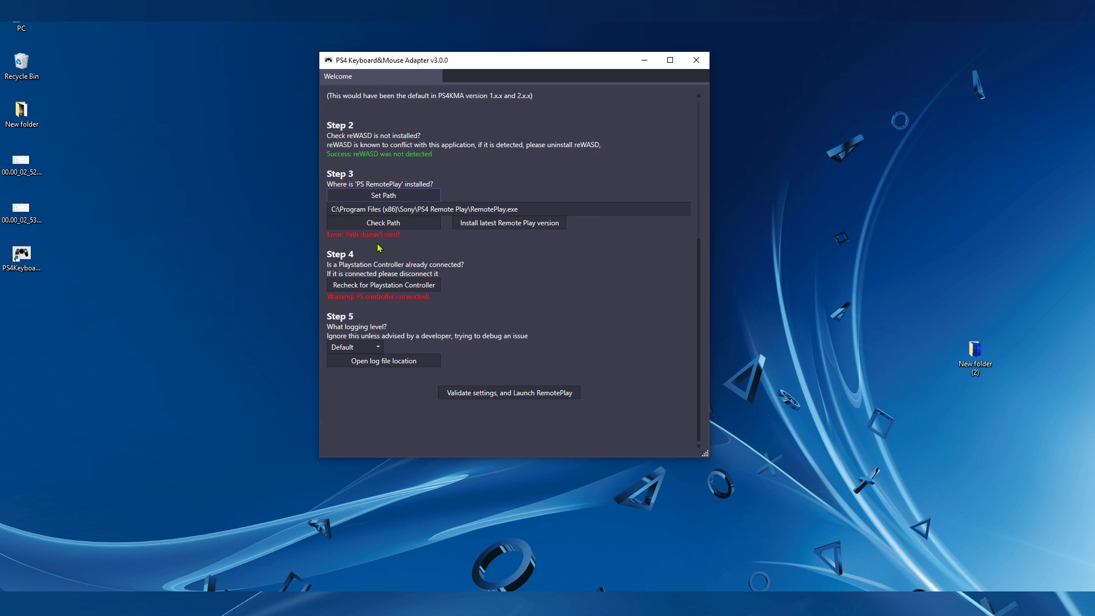
left_click(386, 224)
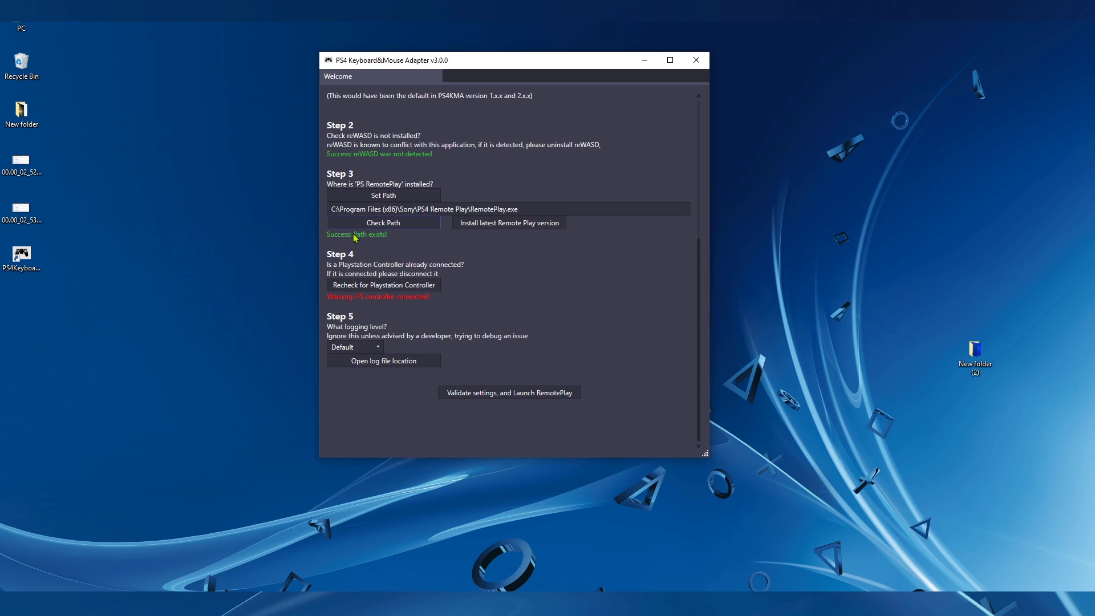
scroll(354, 237, "up", 2)
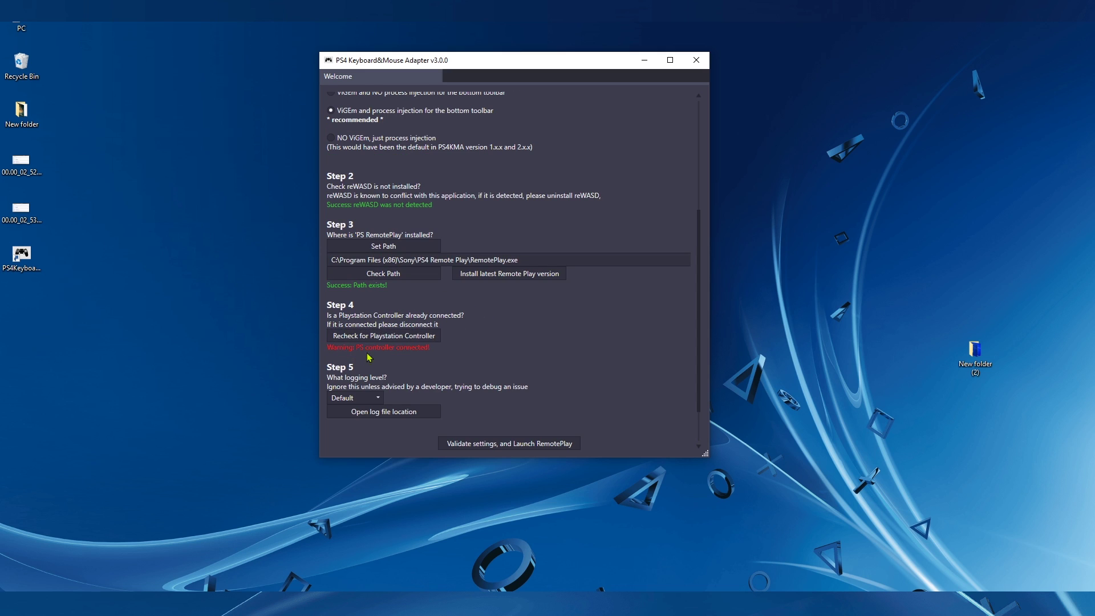
Recheck for a connected PlayStation controller, validate the adapter settings and launch RemotePlay.
left_click(408, 338)
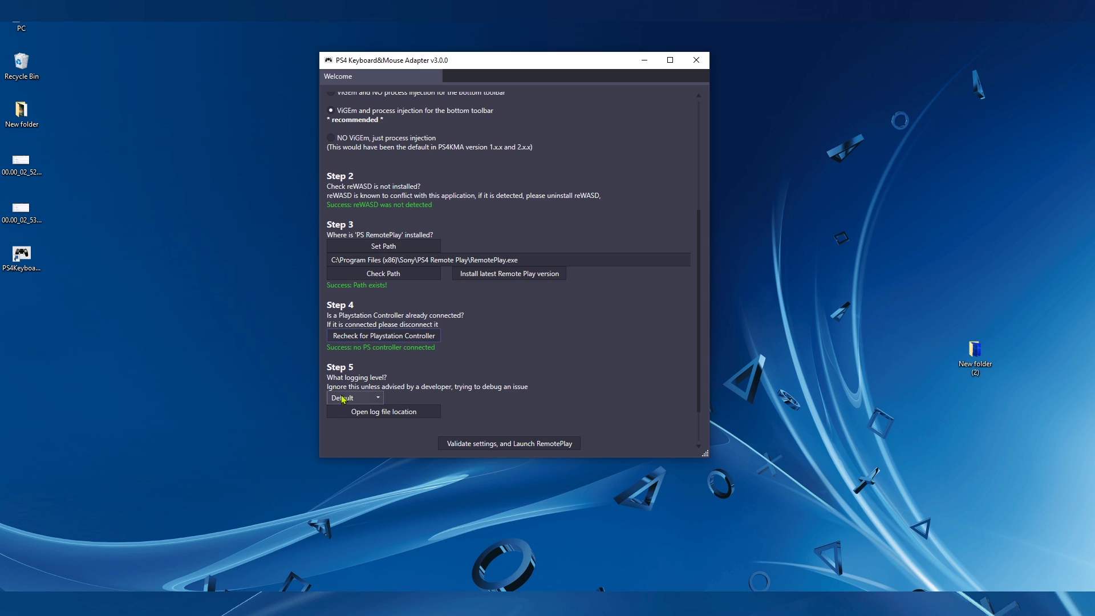
left_click(510, 447)
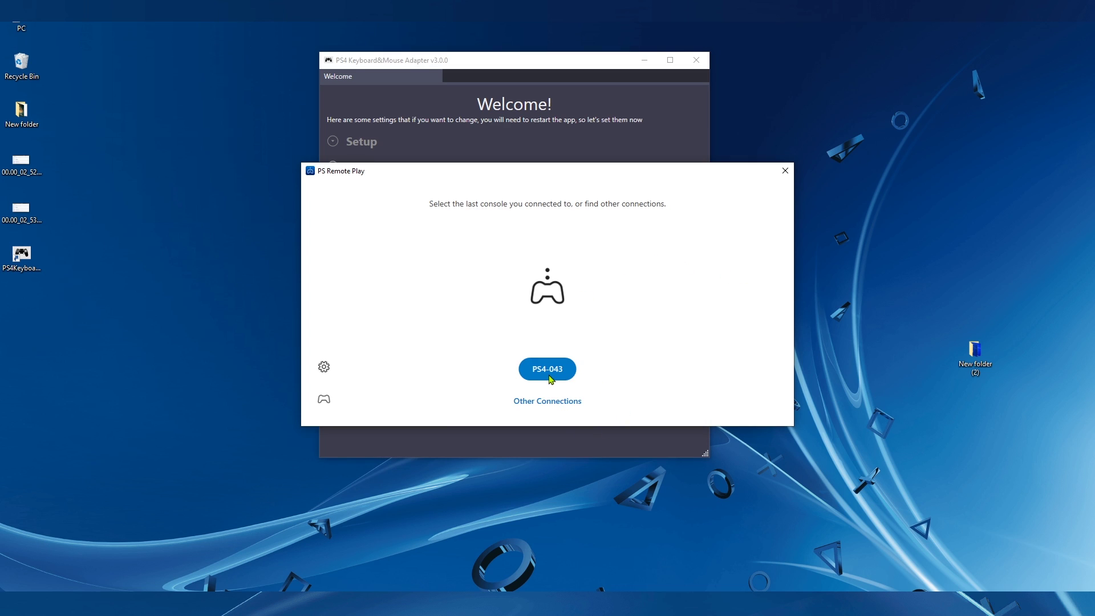
Connect PS Remote Play to PS4-043 and confirm the console selection and familiar PlayStation screen in the adapter's welcome wizard.
left_click(551, 377)
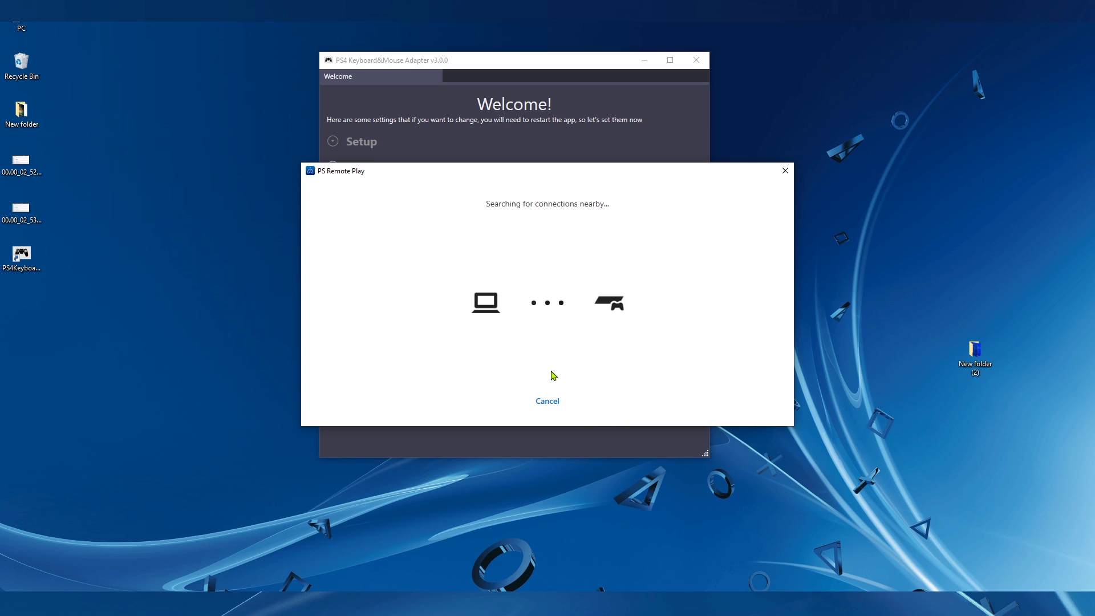
left_click(611, 450)
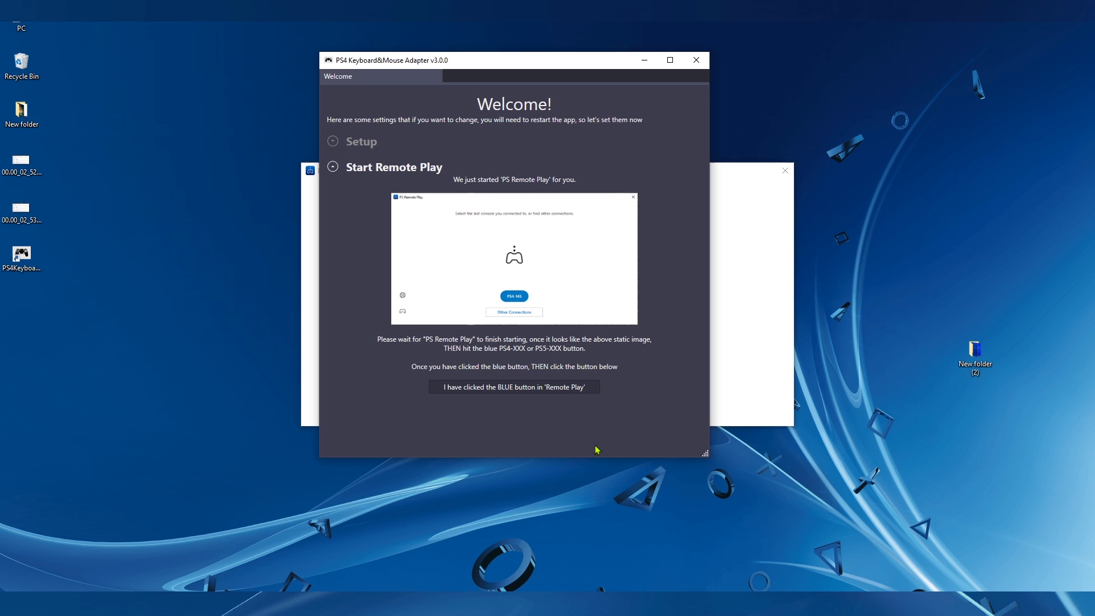
left_click(529, 388)
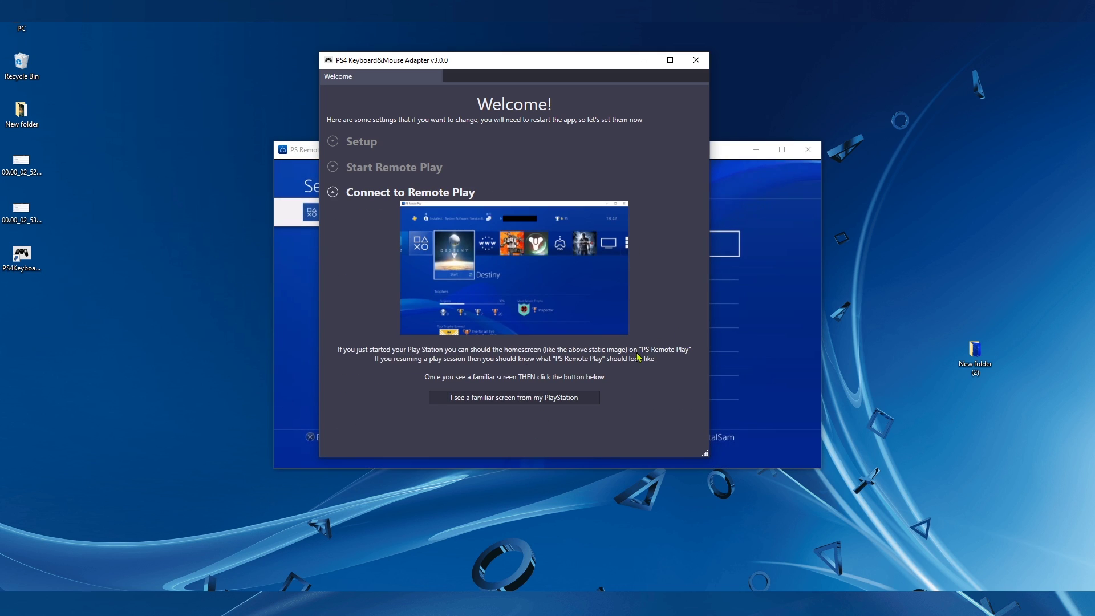
left_click(725, 362)
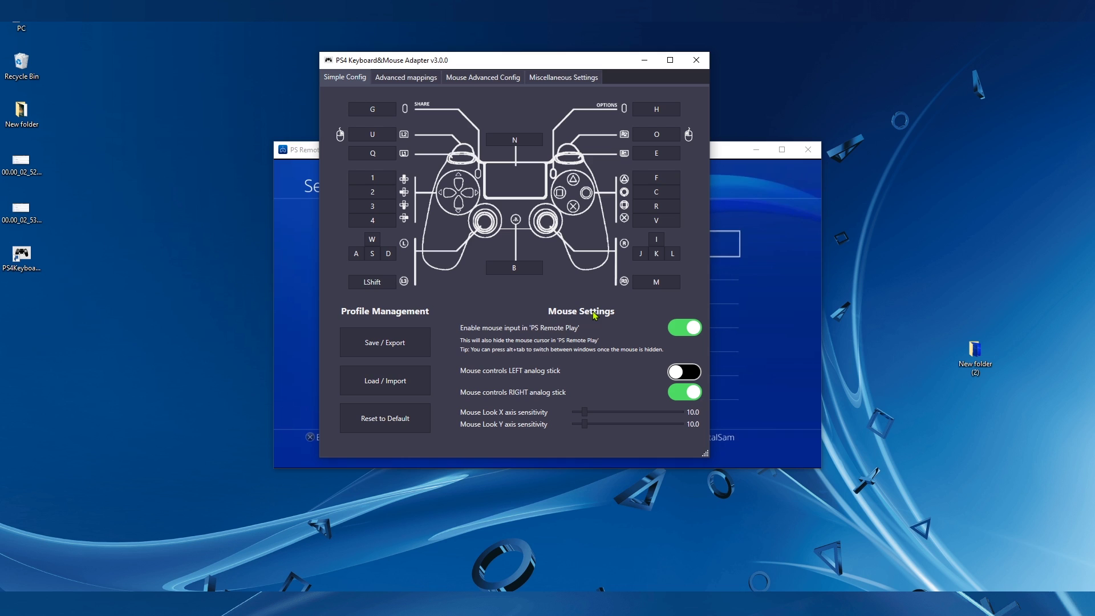
In the adapter's advanced mappings, map R1 to Mouse Left and R2 to O and Mouse Right, and close the adapter window.
left_click(420, 82)
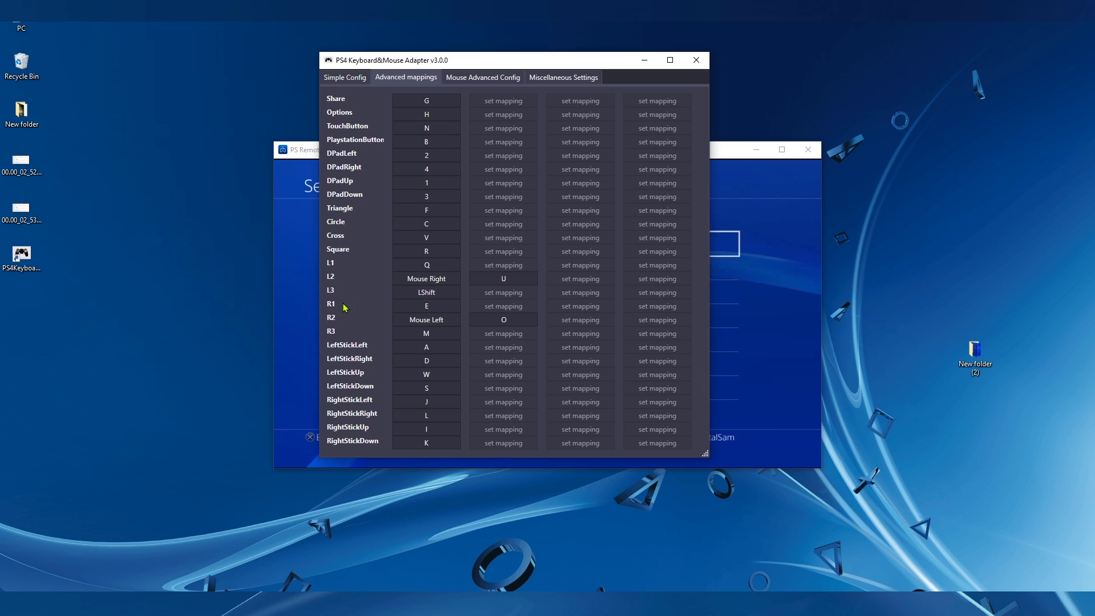
left_click(417, 309)
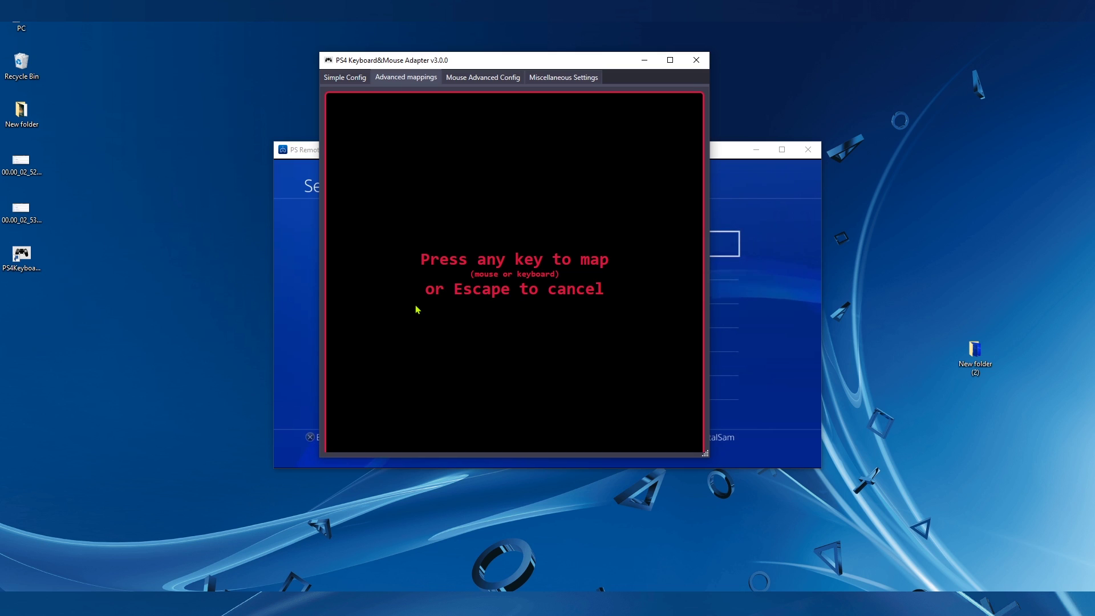
left_click(479, 299)
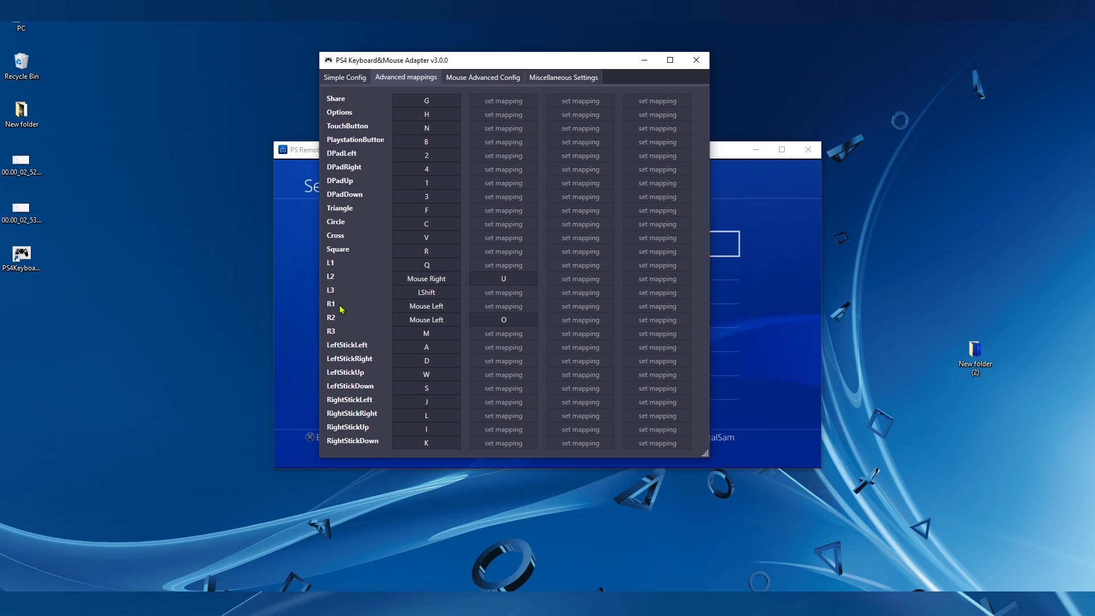
left_click(414, 324)
key("o")
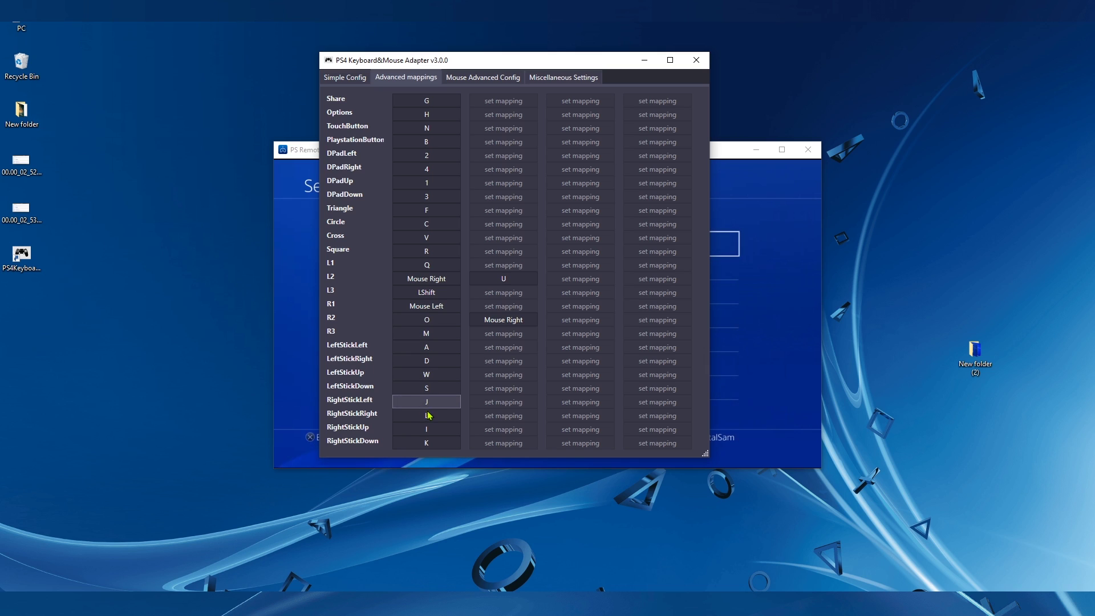
left_click(335, 83)
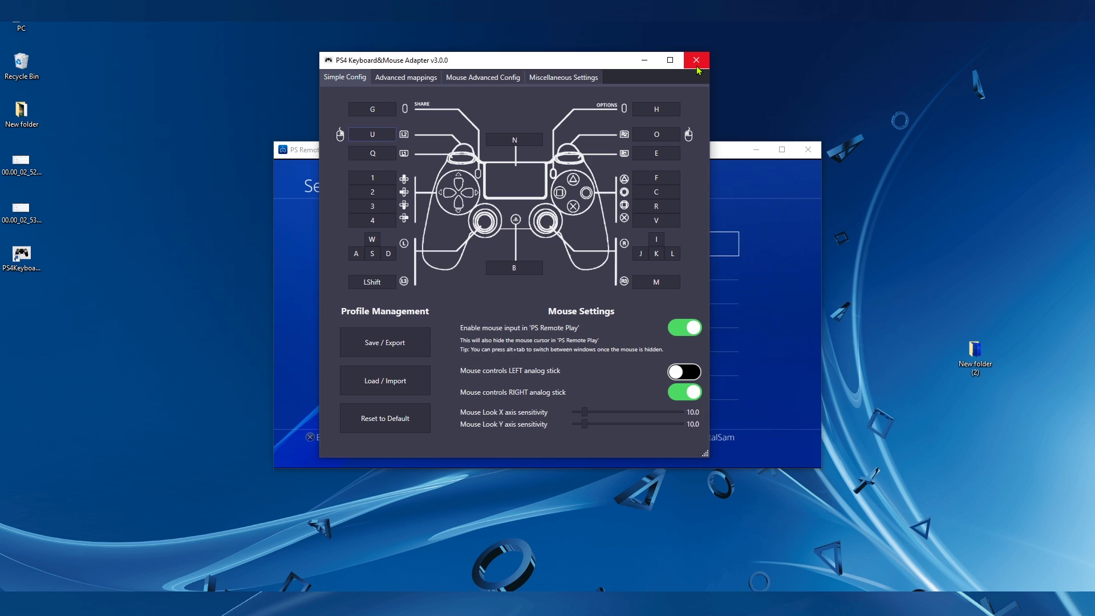
left_click(696, 60)
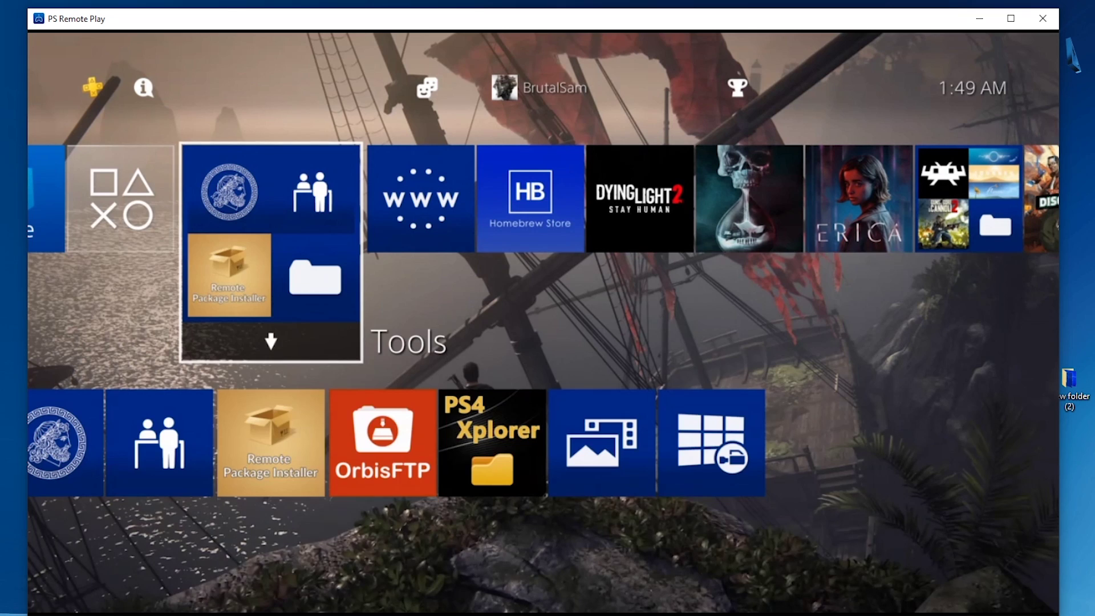
Test keyboard control by browsing the PS4 home screen from Tools through the games and back to Dying Light 2: Stay Human.
key("d")
key("d")
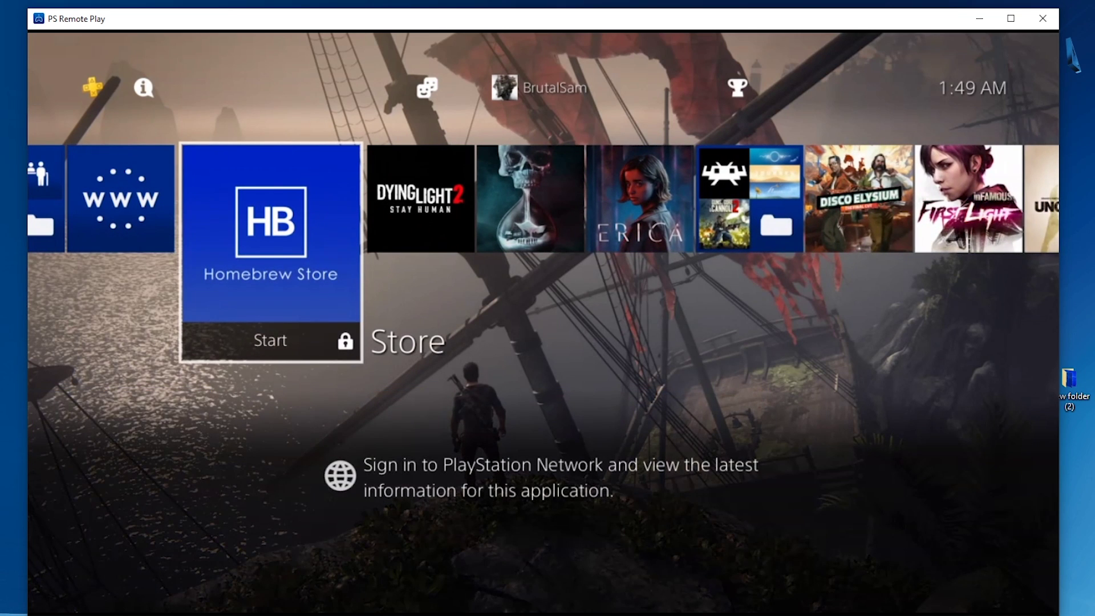
key("d")
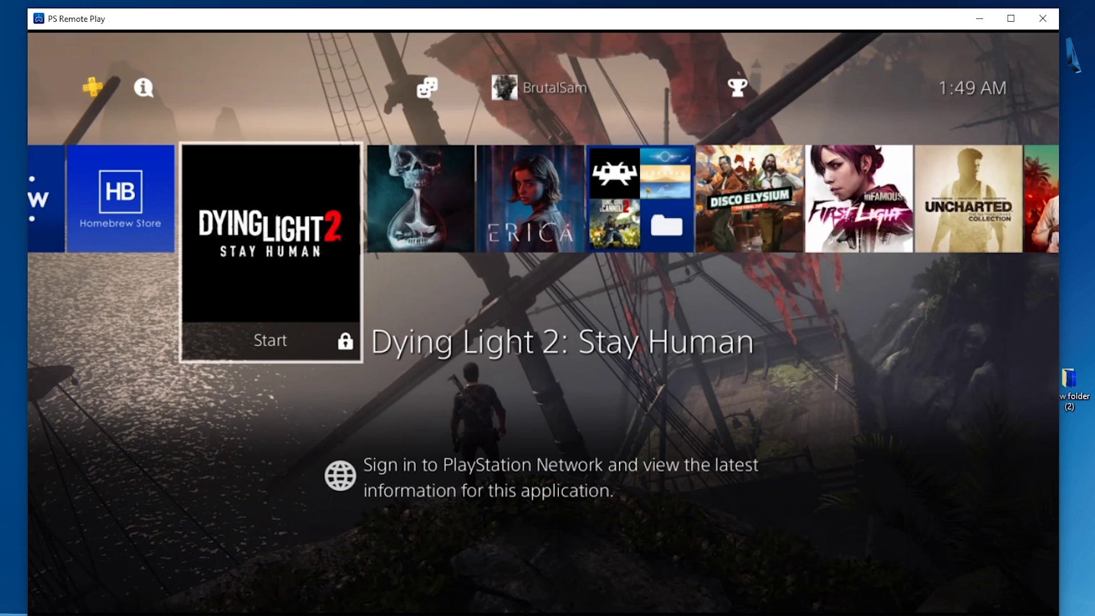
key("d")
key("d")
key("d")
key("d")
key("d")
key("d")
key("d")
key("d")
key("d")
key("d")
key("a")
key("a")
key("a")
key("a")
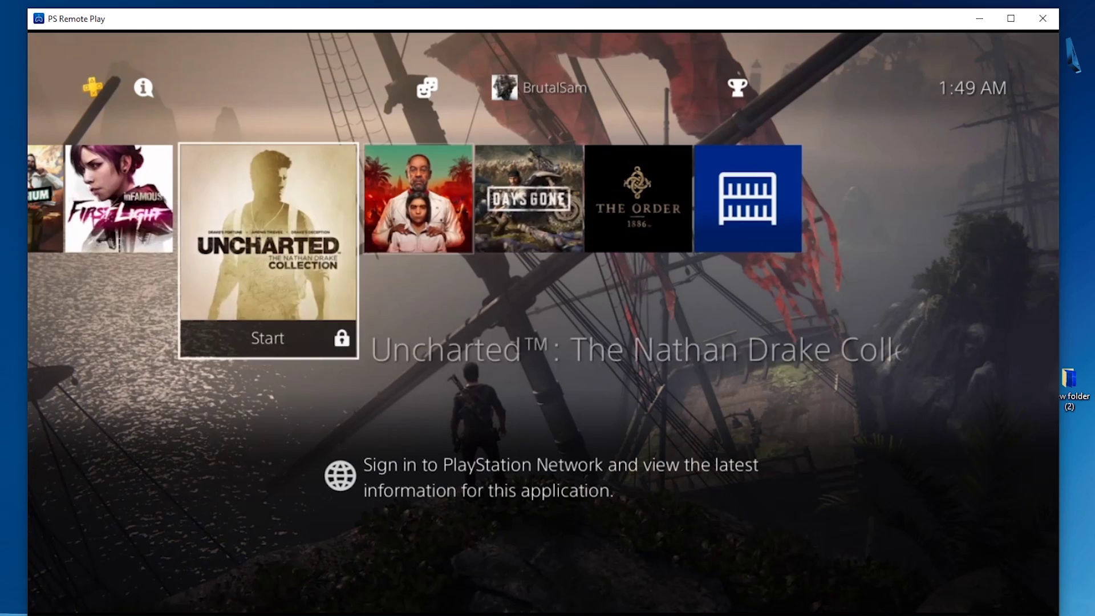
key("a")
key("a")
key("a")
key("a")
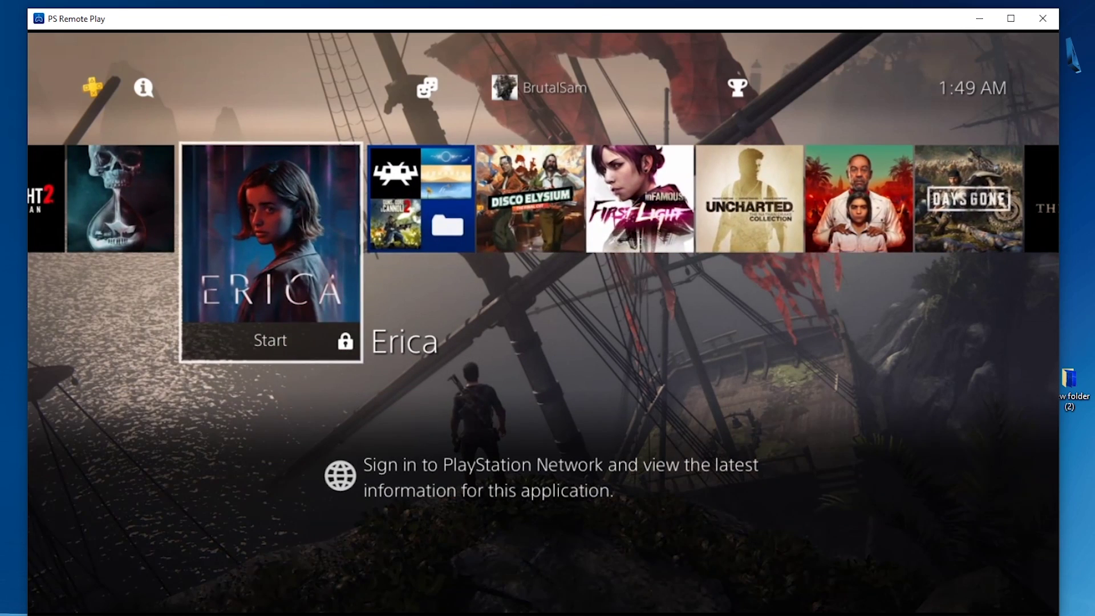
key("a")
key("a")
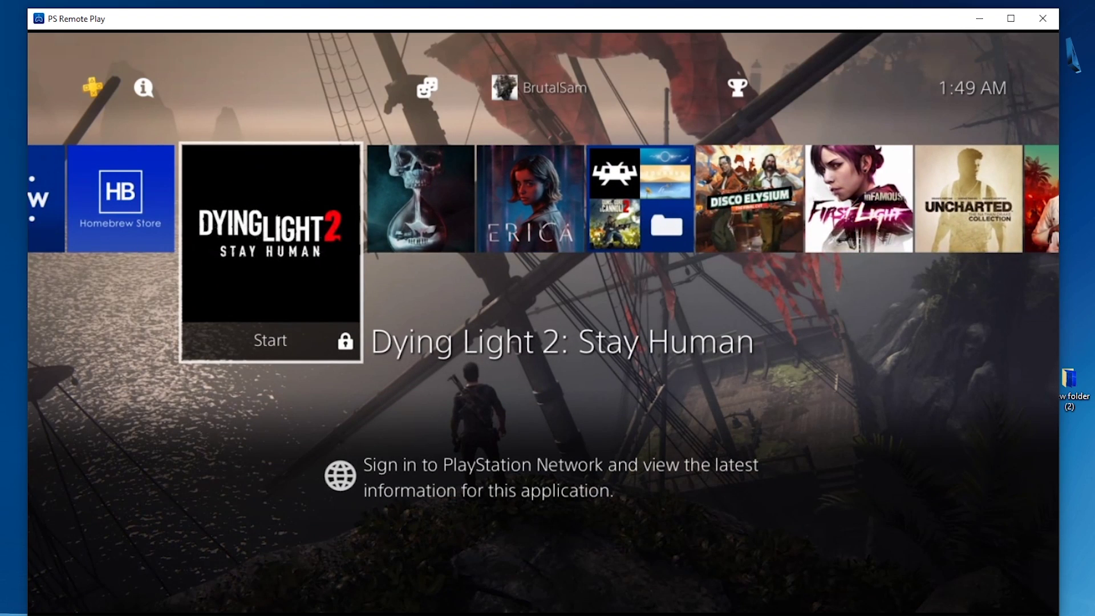